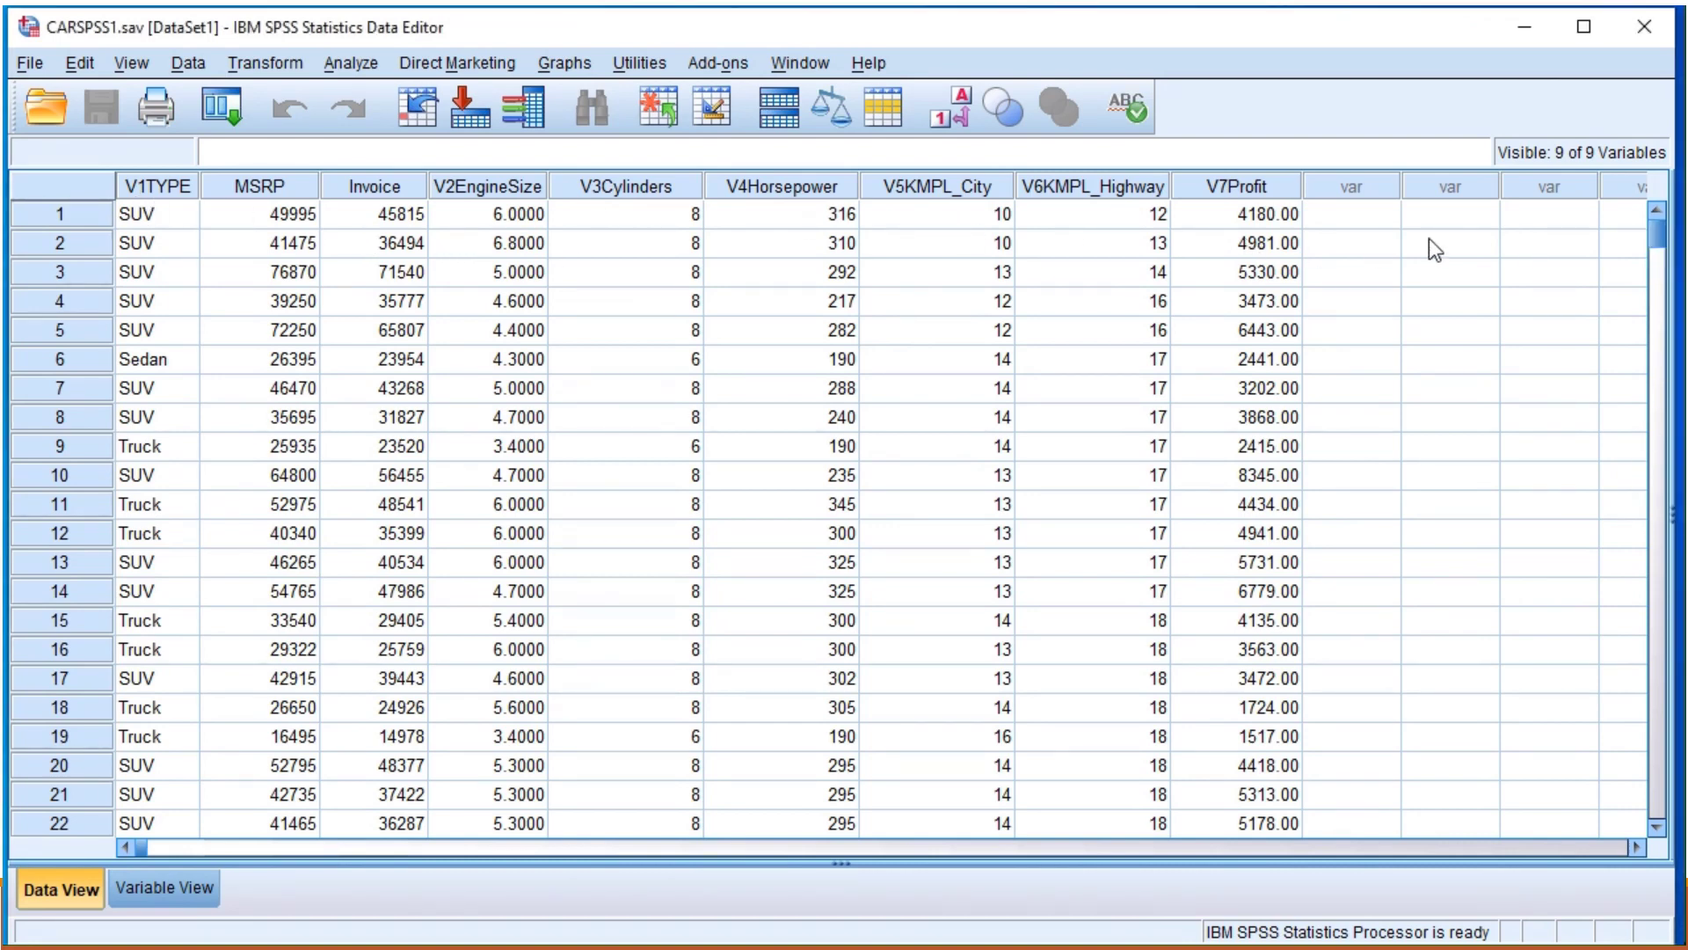
Switch to the variable definitions and widen the Label column so the full variable labels show.
mouse_move(1658, 229)
mouse_down()
mouse_move(1662, 338)
mouse_move(1658, 221)
mouse_up()
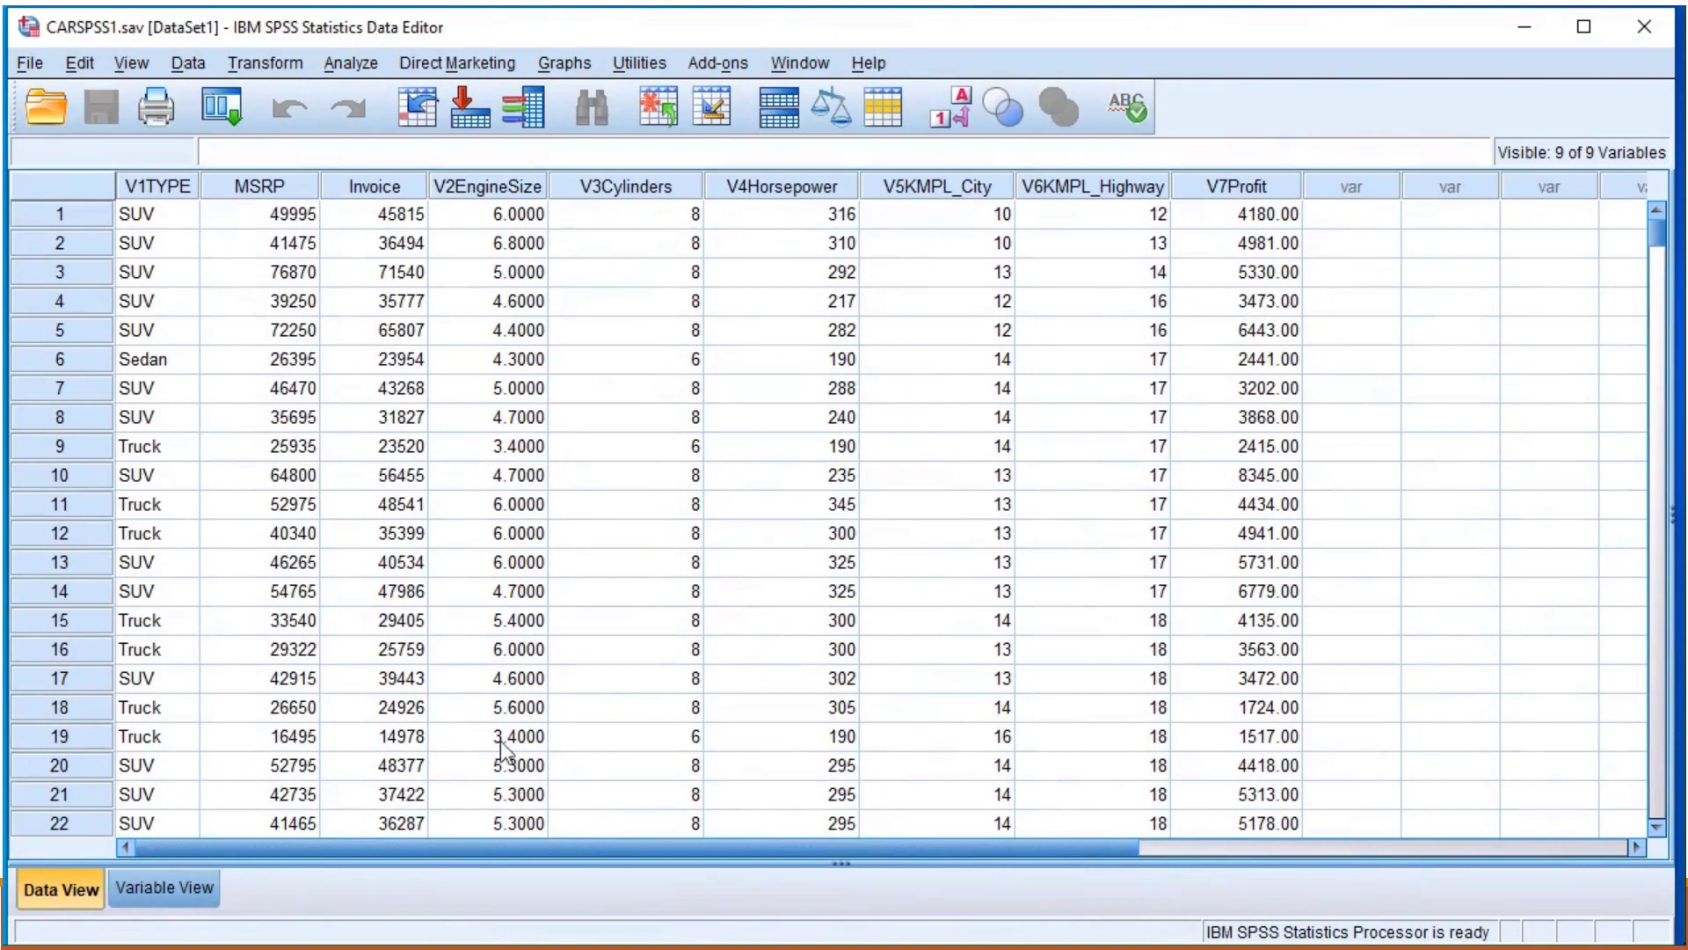
click(183, 888)
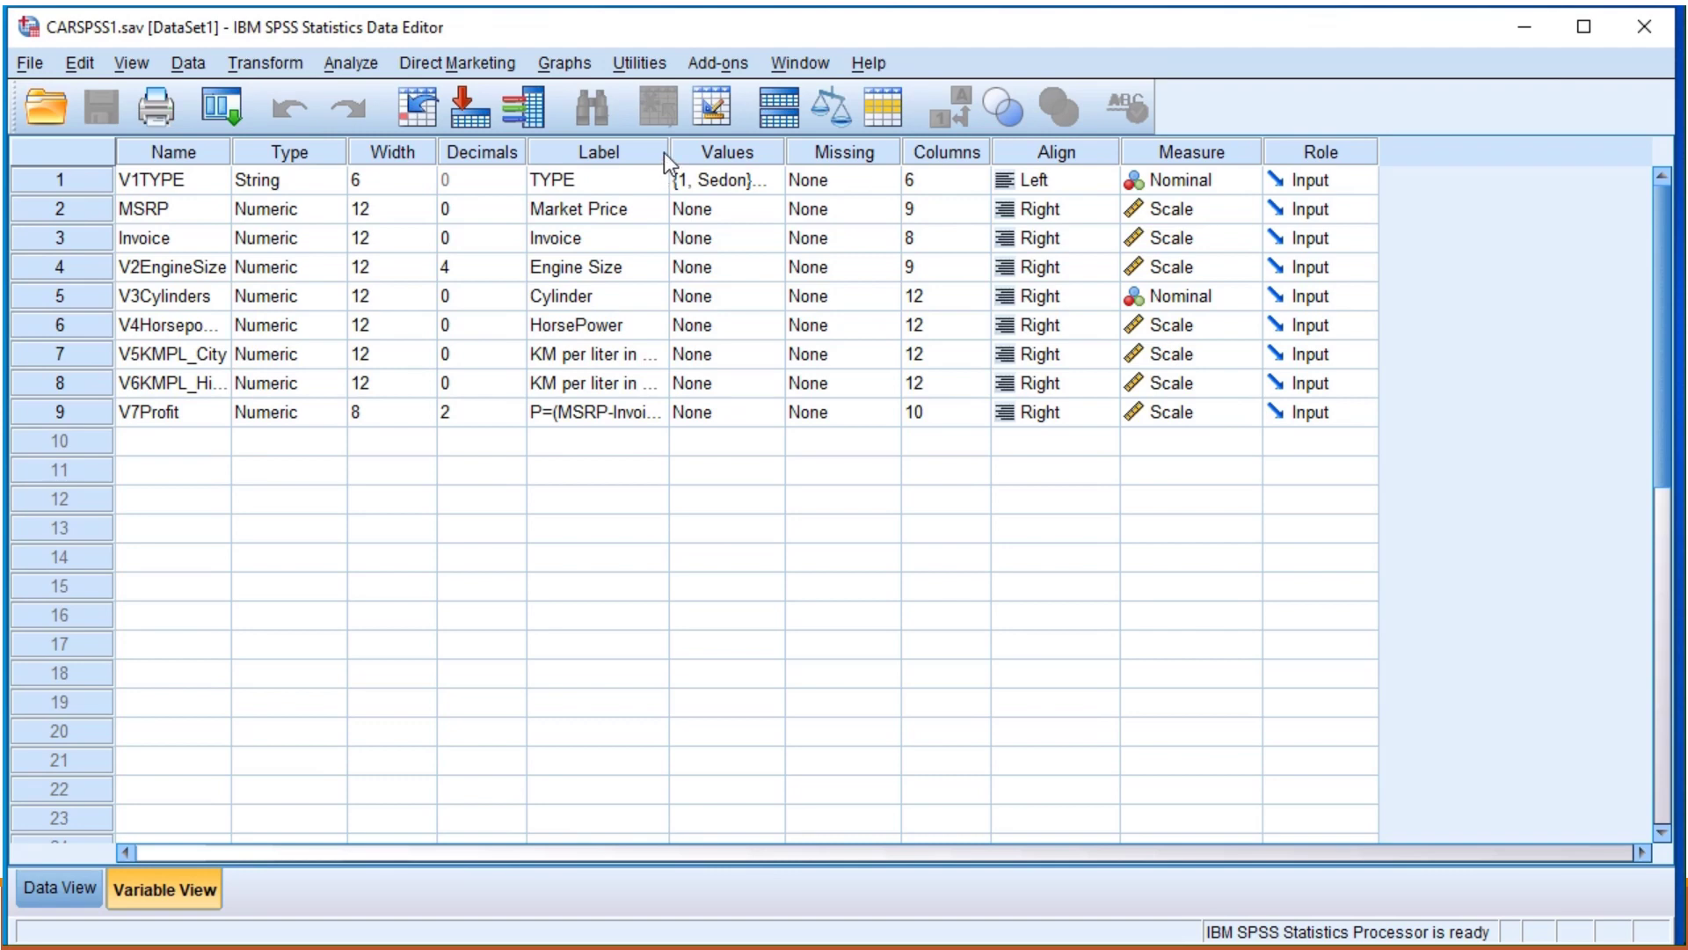
drag(669, 151, 773, 151)
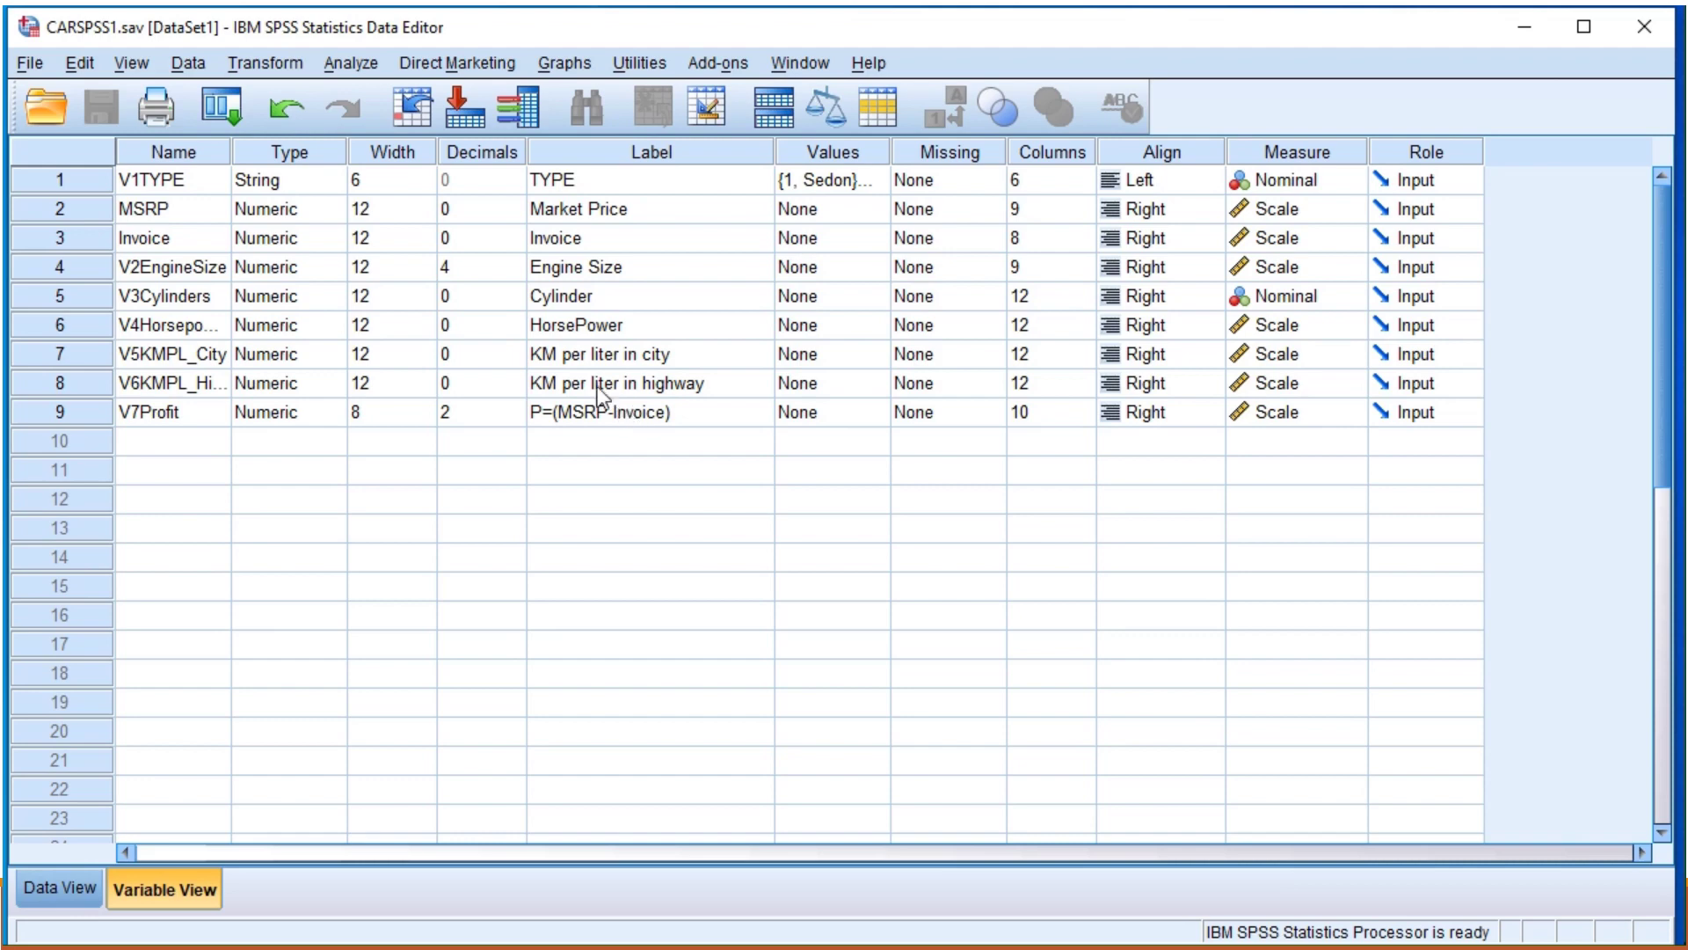
Start a K-Means Cluster analysis and label the cases by TYPE.
click(356, 64)
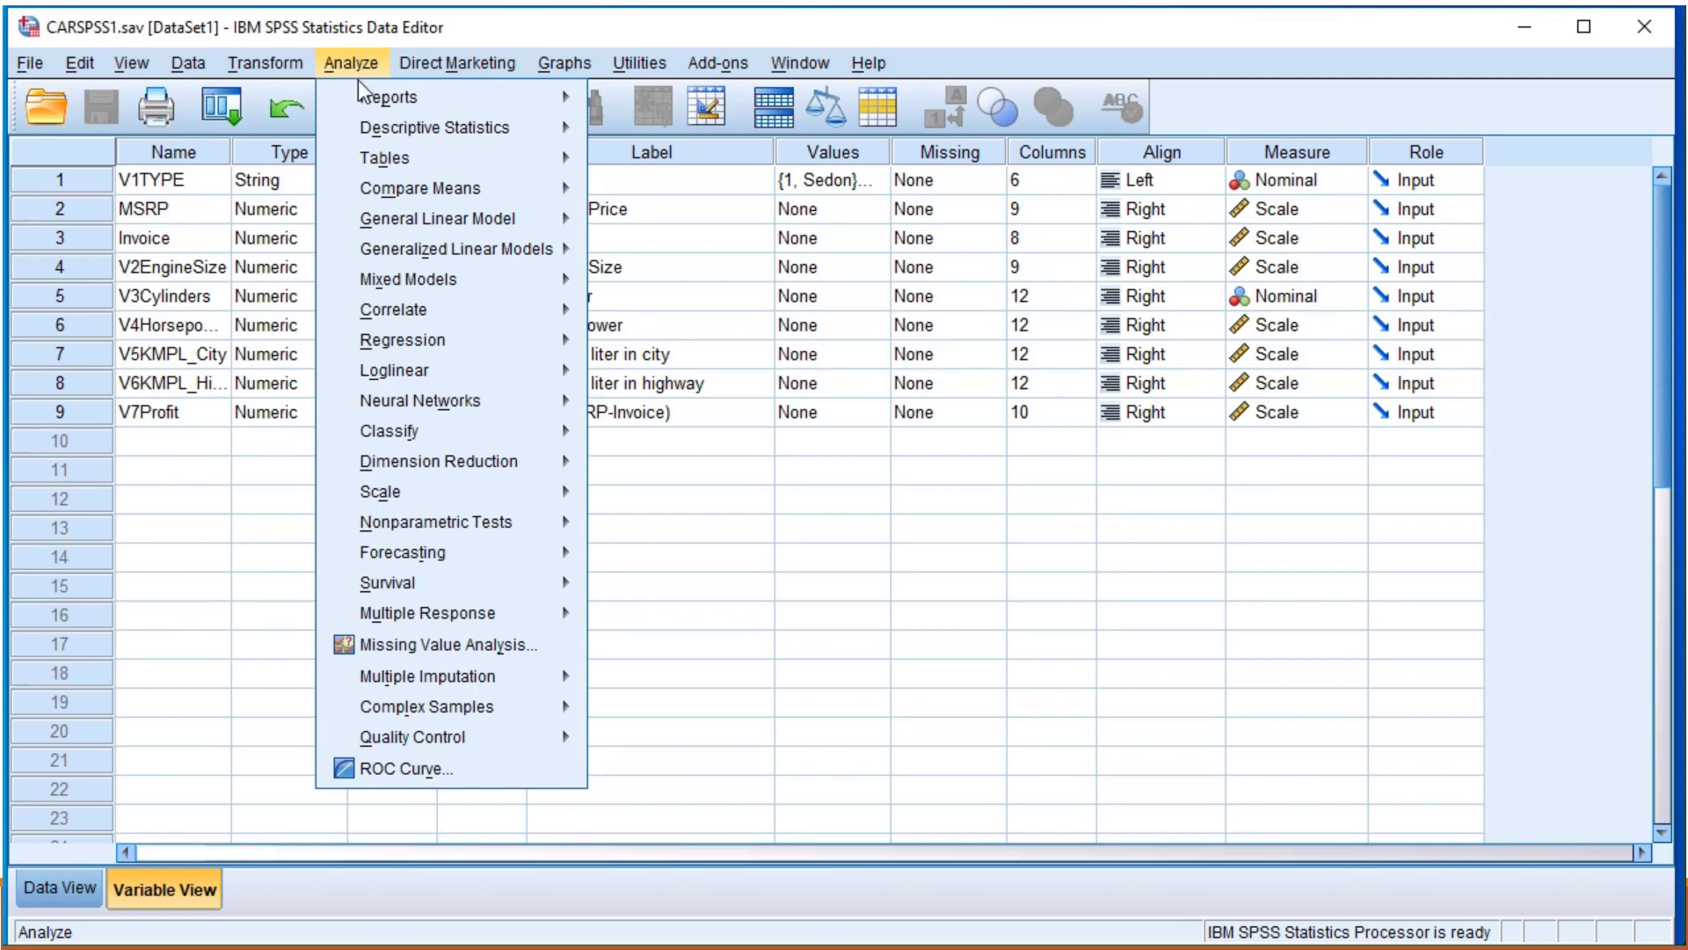
mouse_move(394, 430)
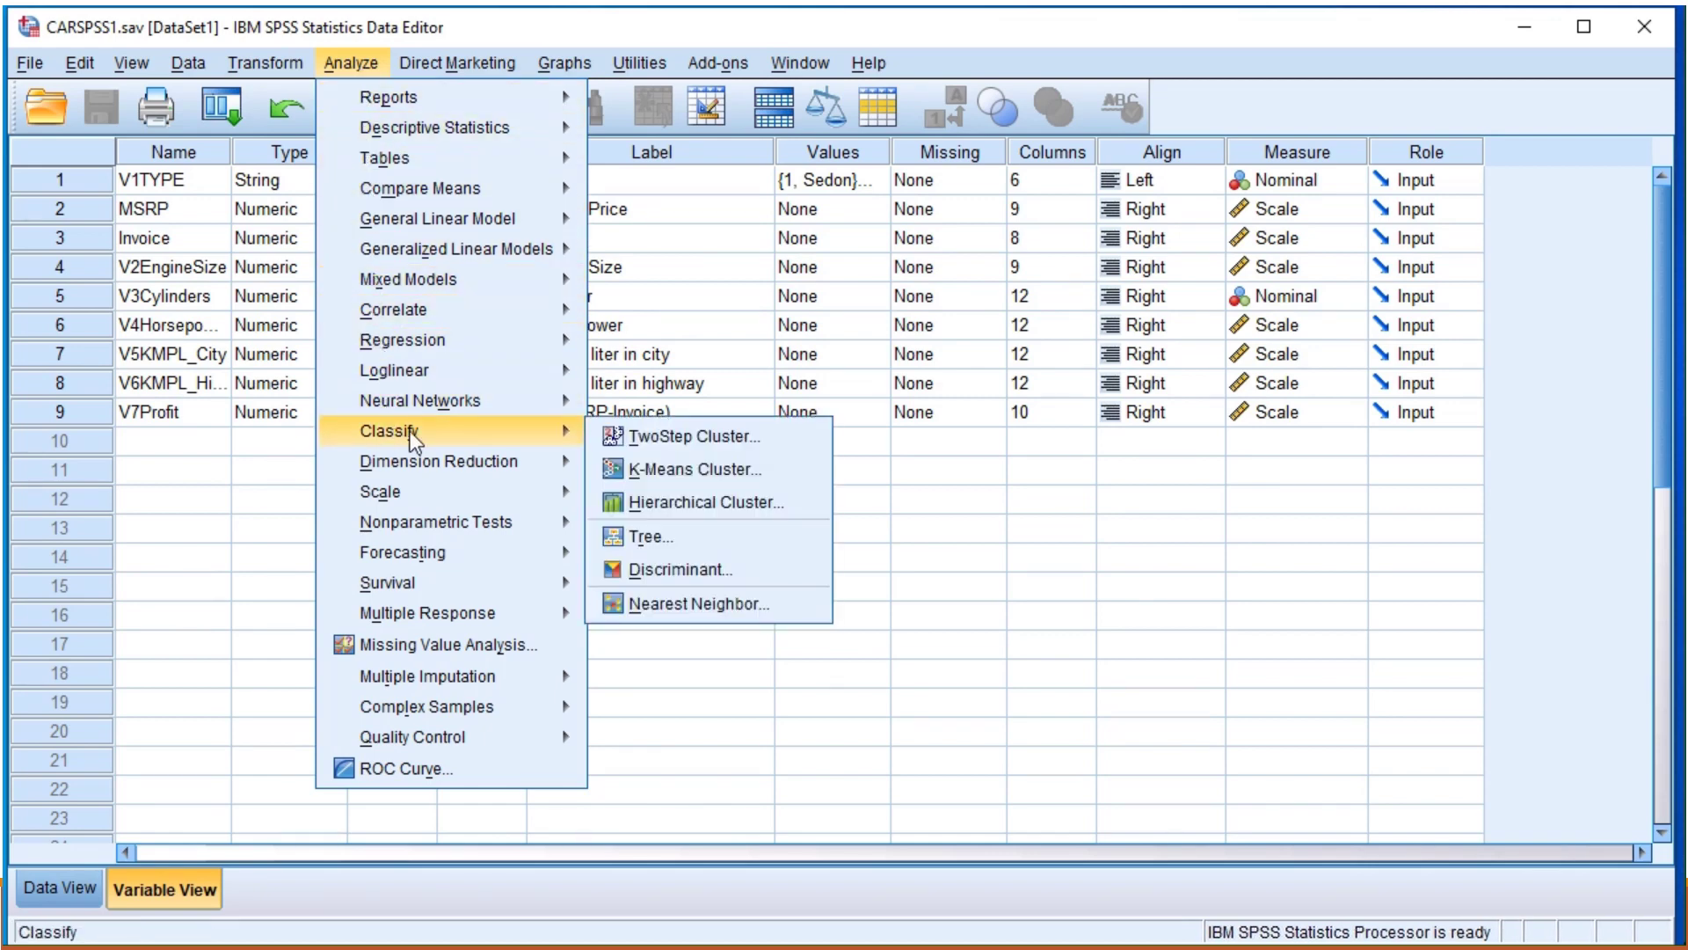
click(719, 468)
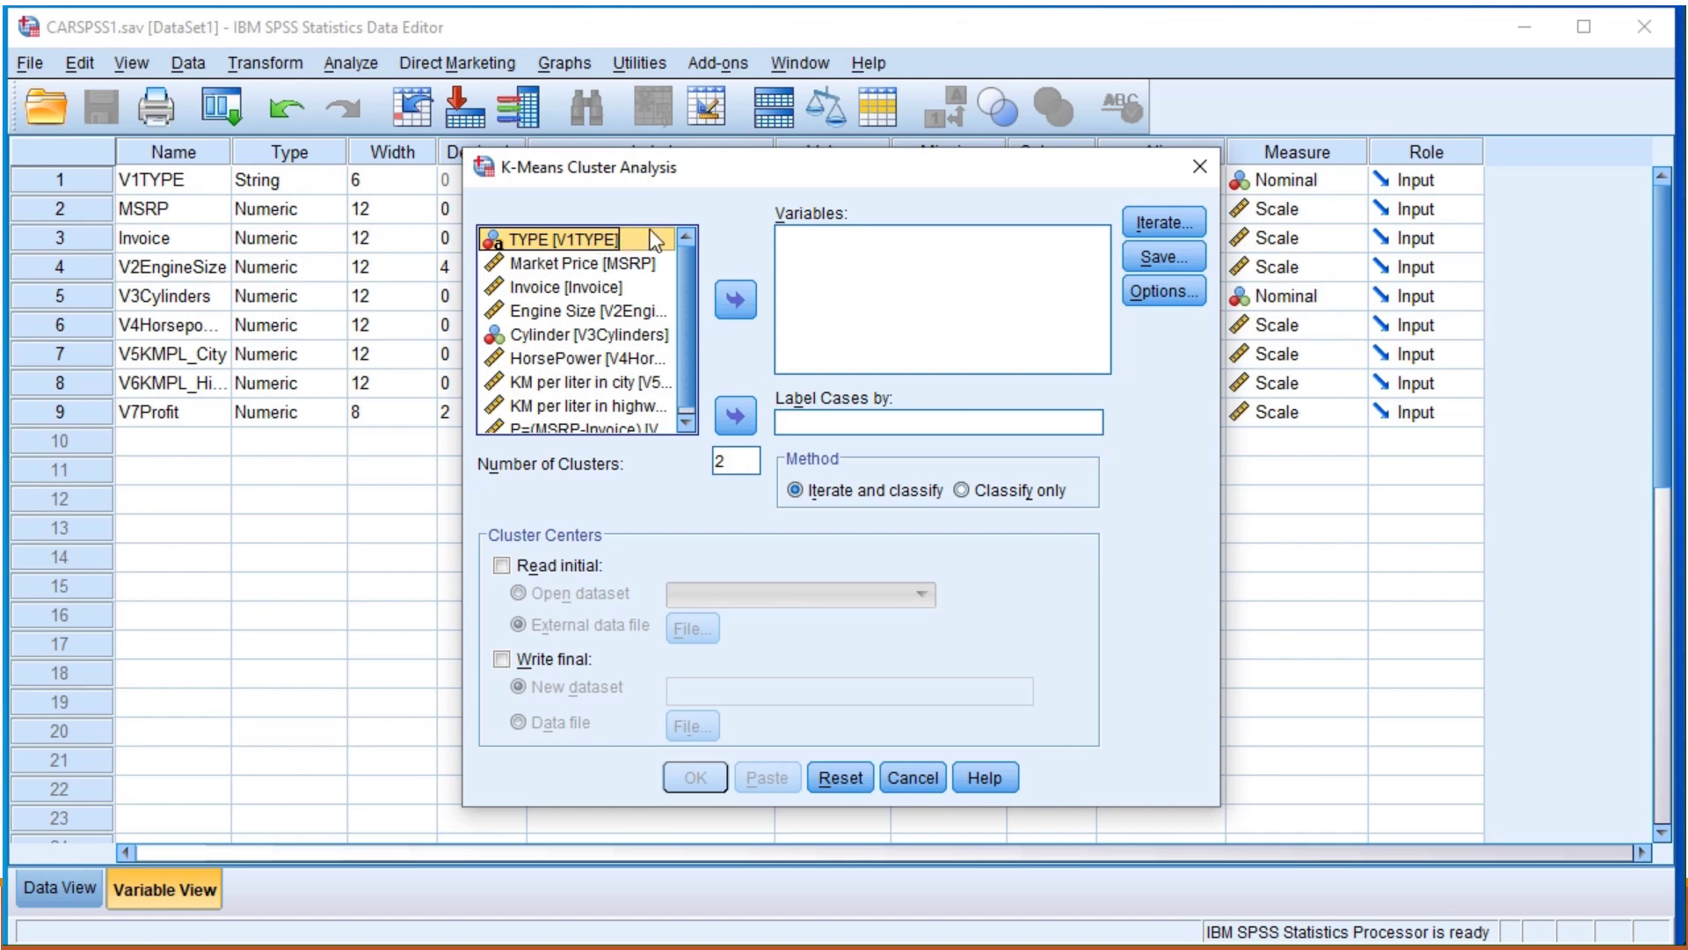
click(732, 416)
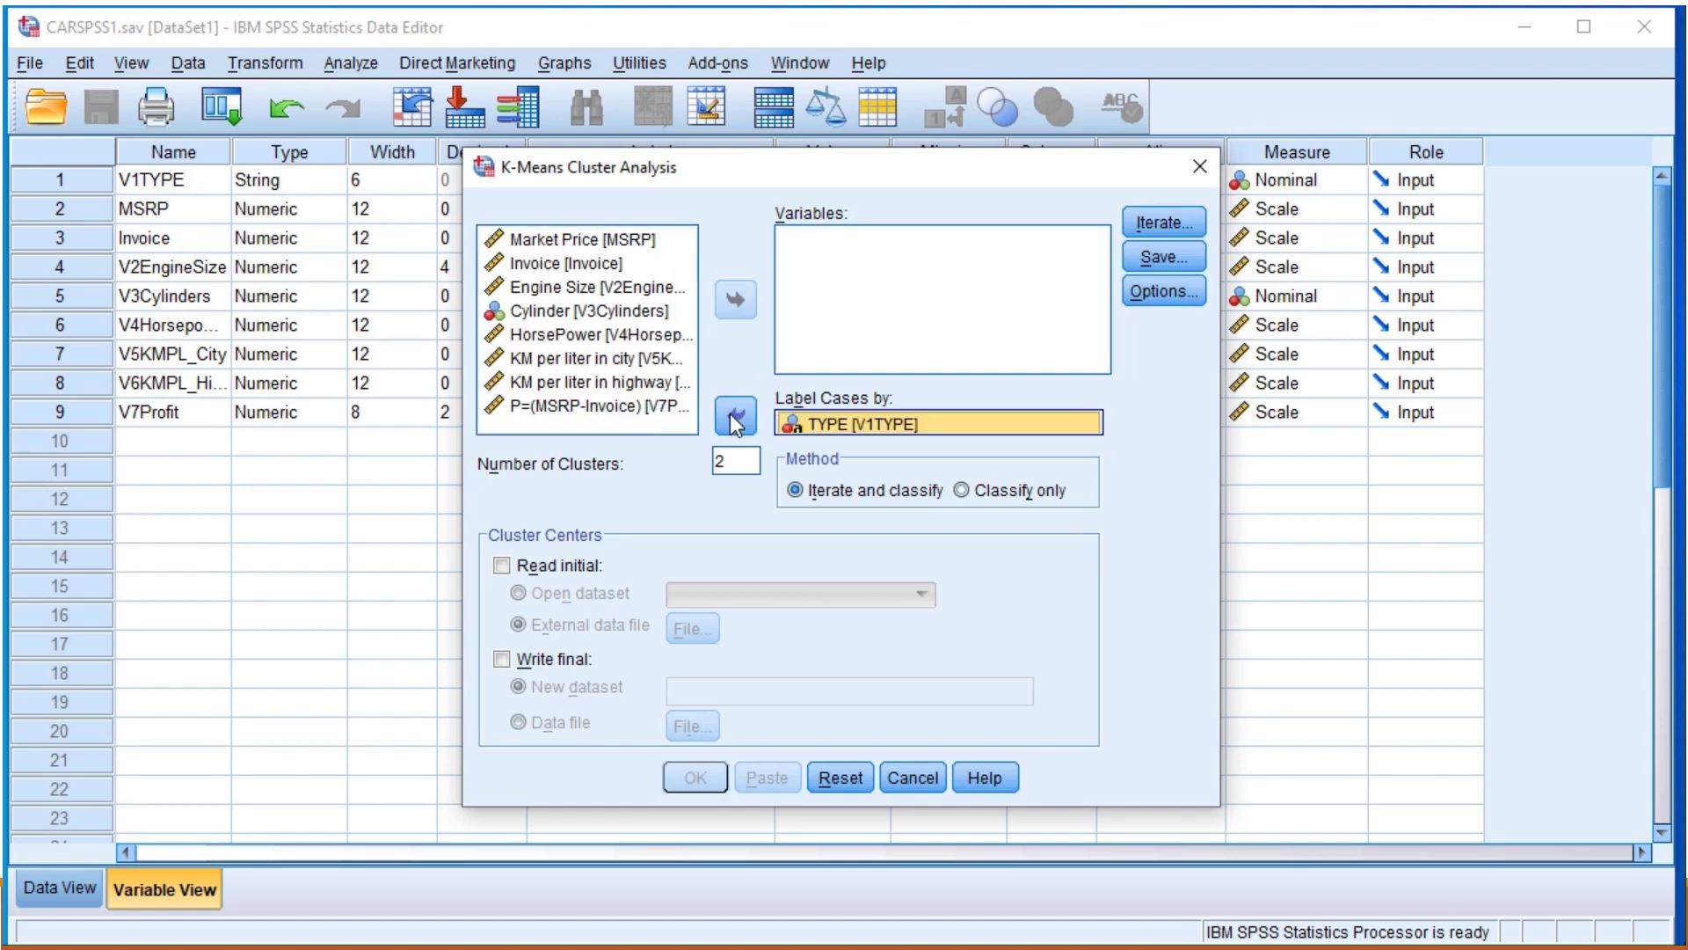
Add Engine Size, Cylinder, HorsePower, KM per liter in city, KM per liter in highway and P=(MSRP-Invoice) as the clustering variables.
click(568, 288)
click(722, 300)
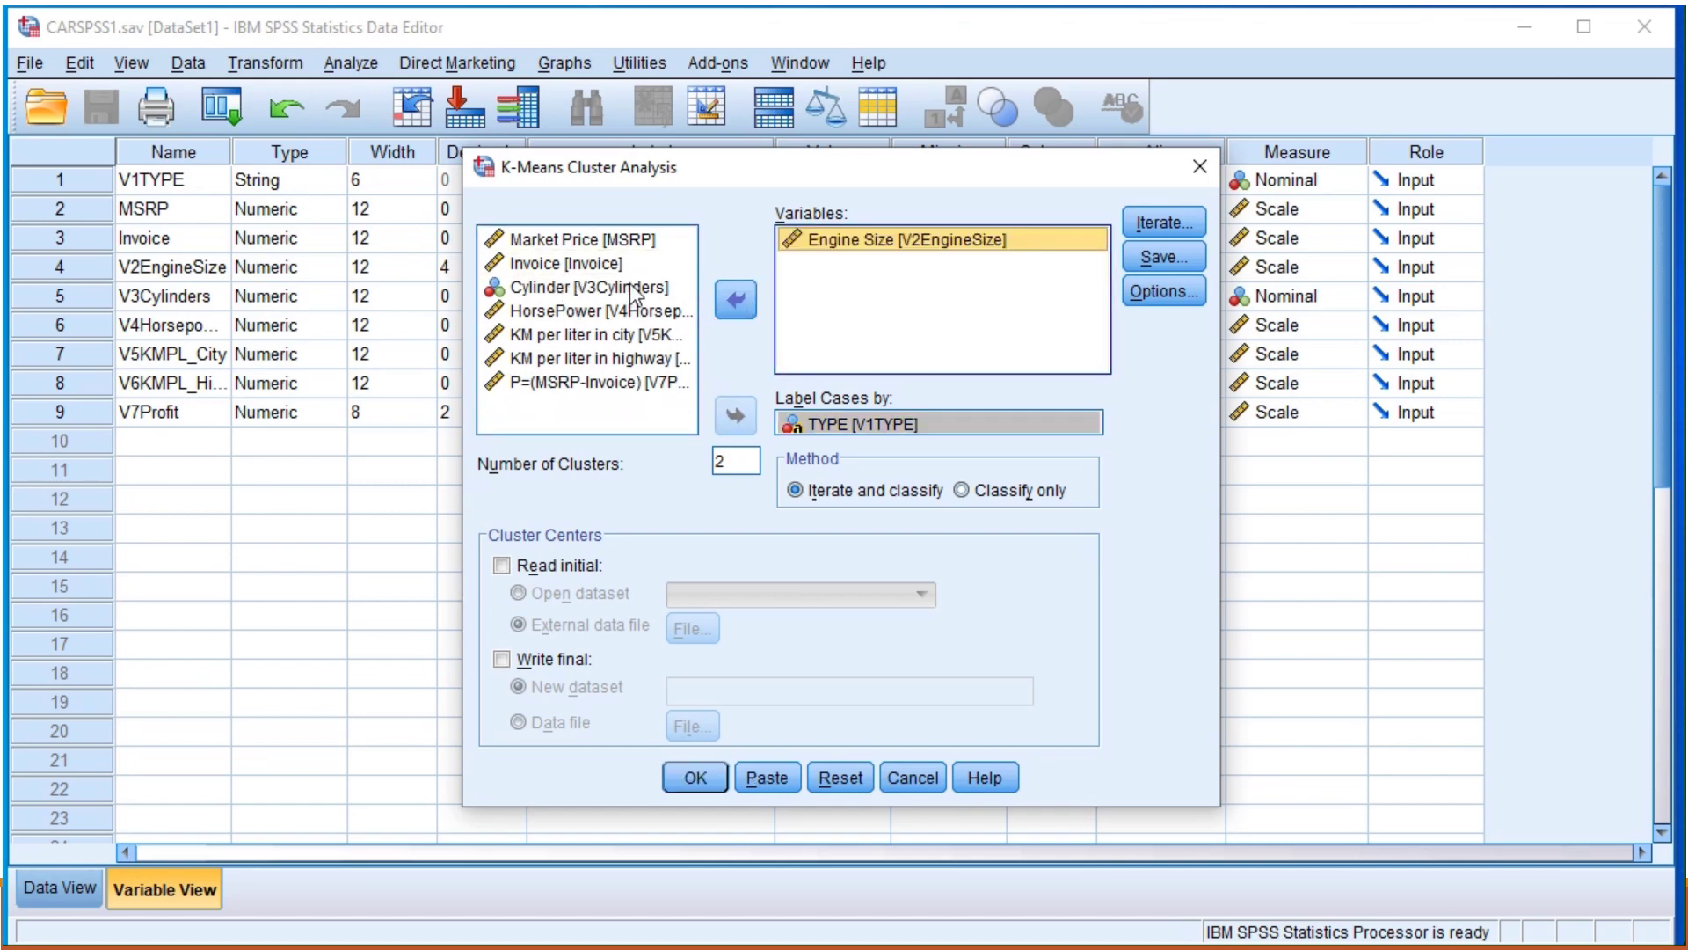
click(632, 287)
click(723, 300)
click(620, 287)
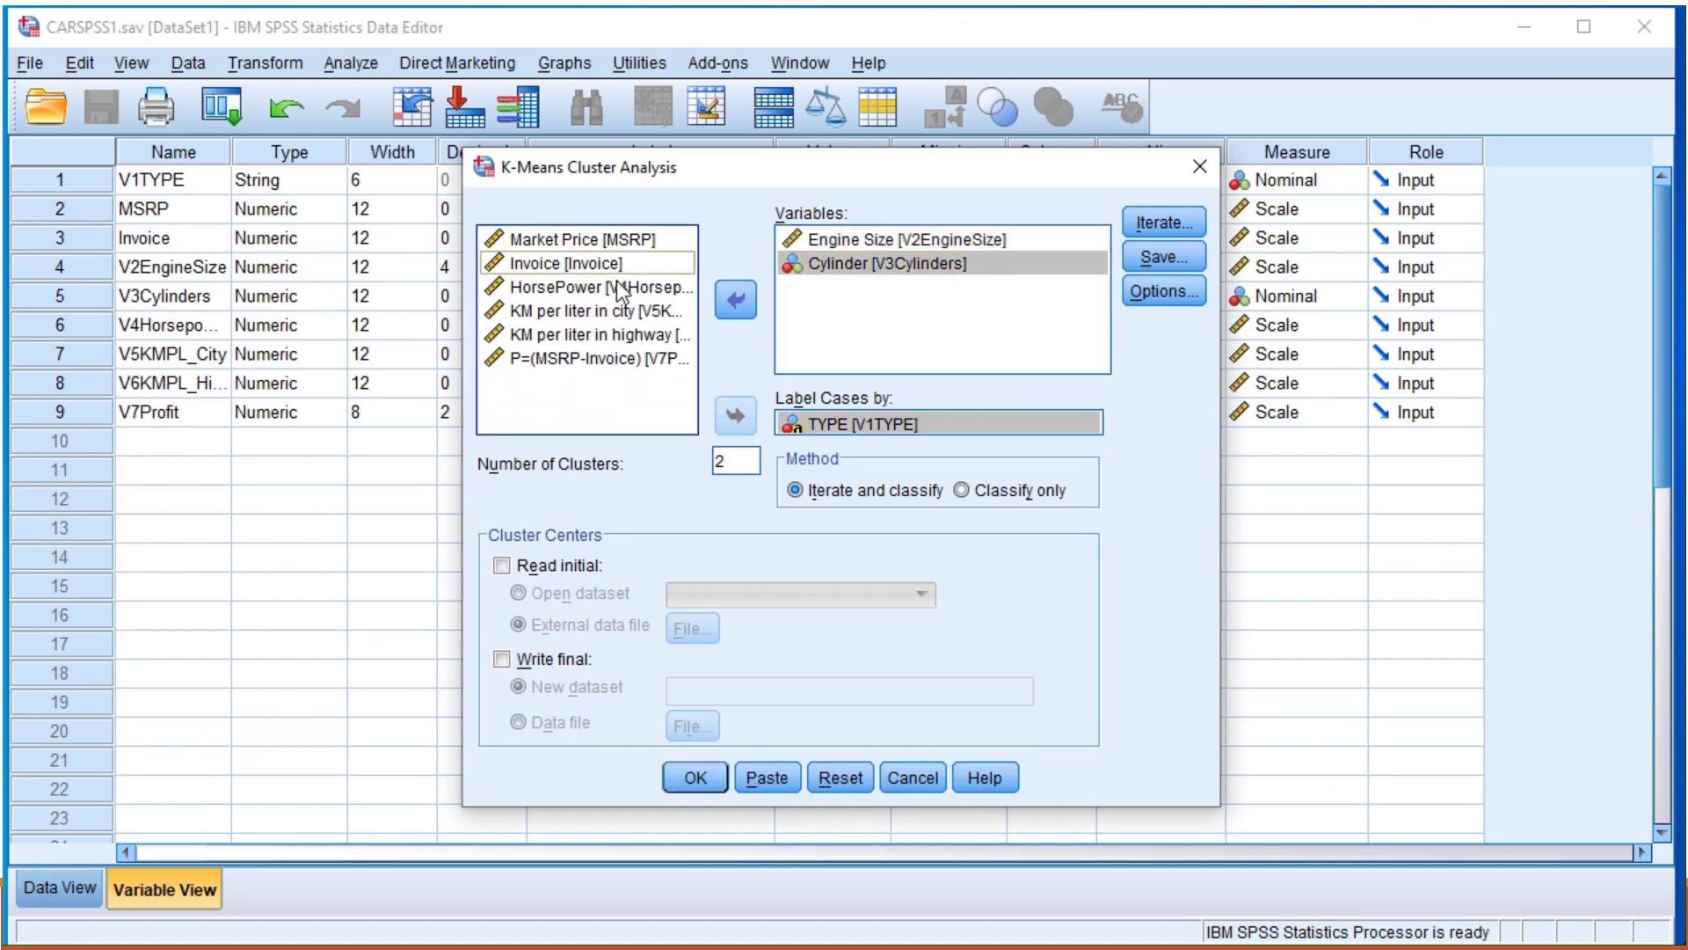
click(722, 301)
click(626, 291)
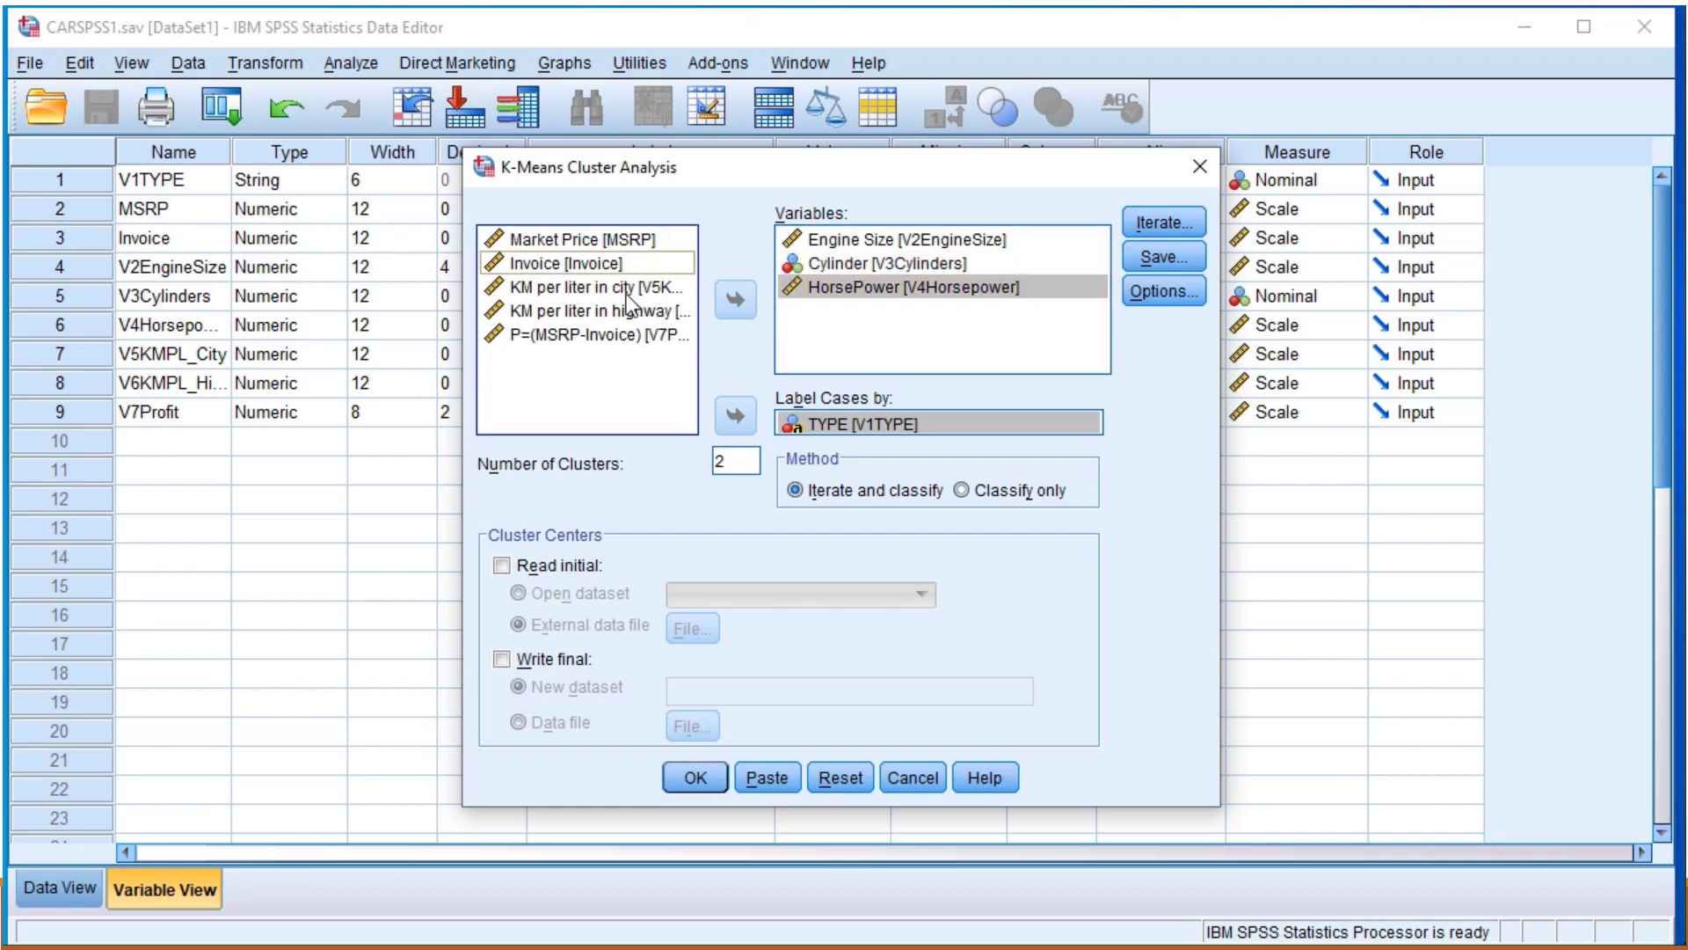
click(737, 301)
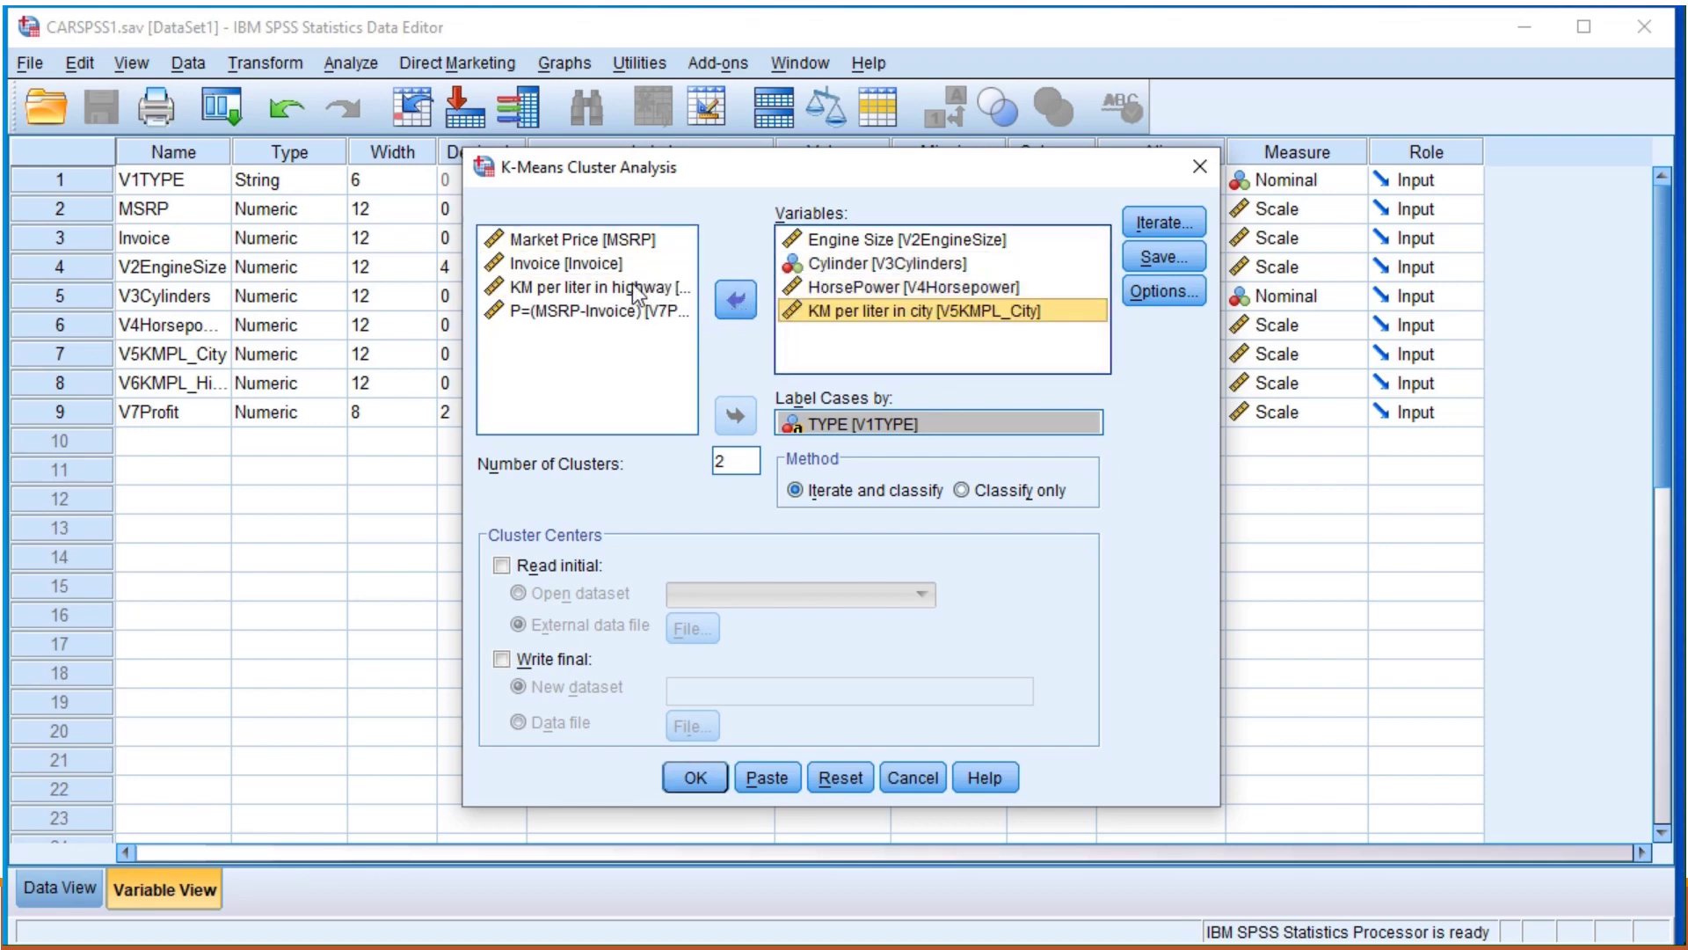
click(631, 283)
click(735, 301)
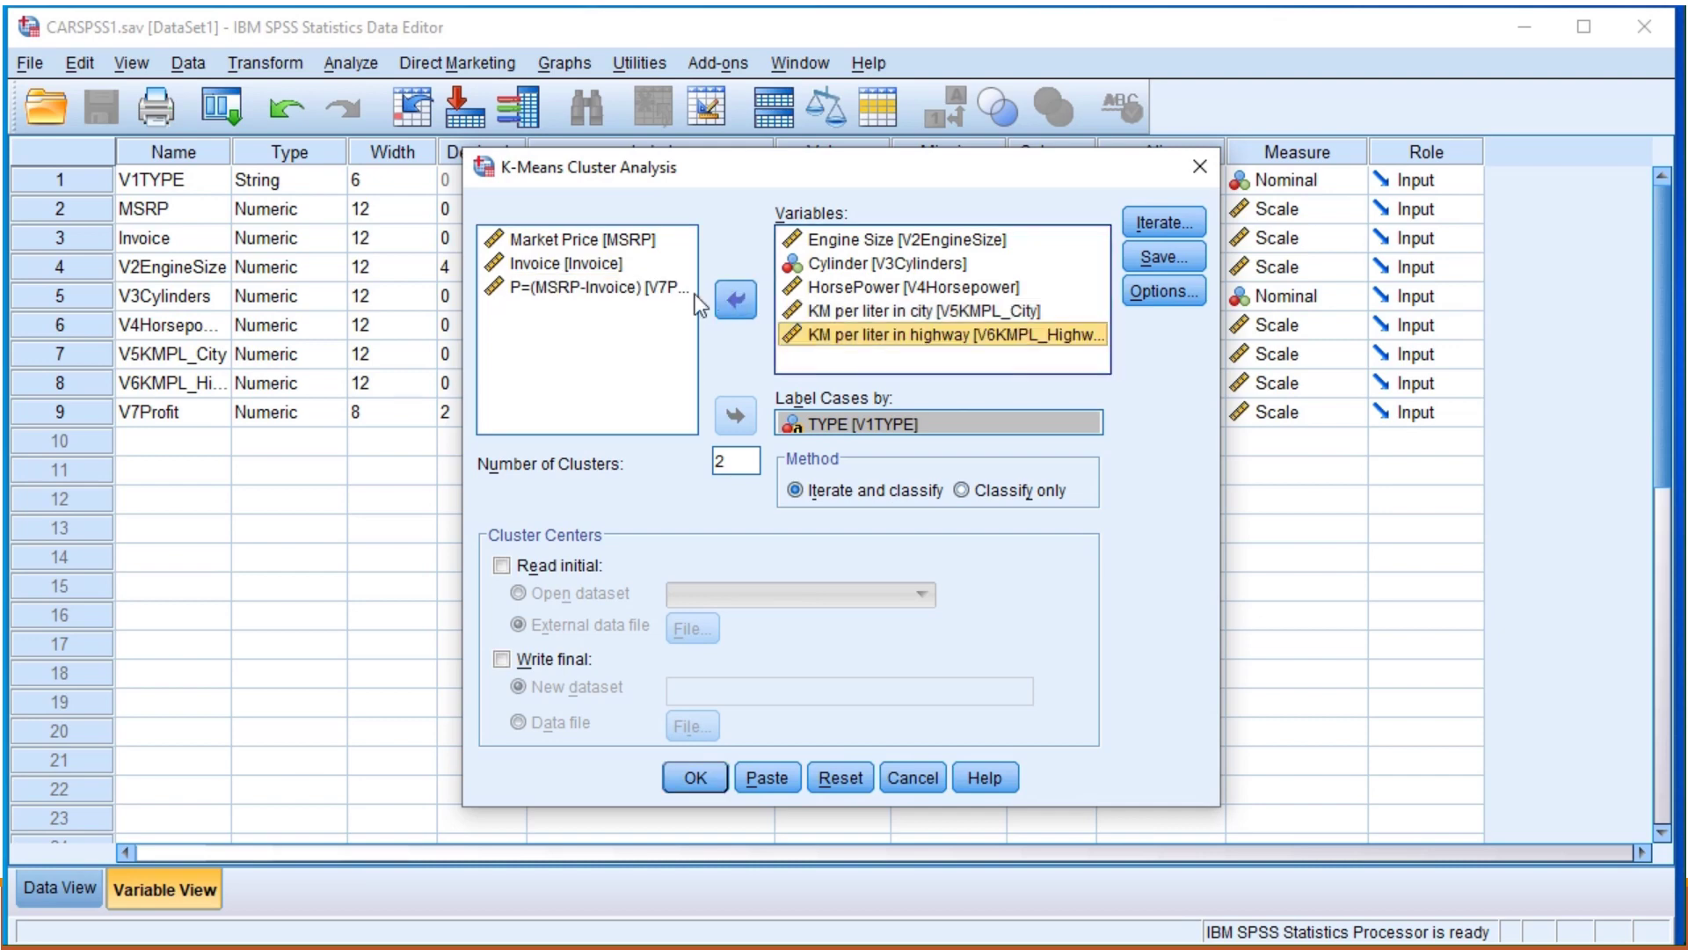
click(690, 288)
click(740, 299)
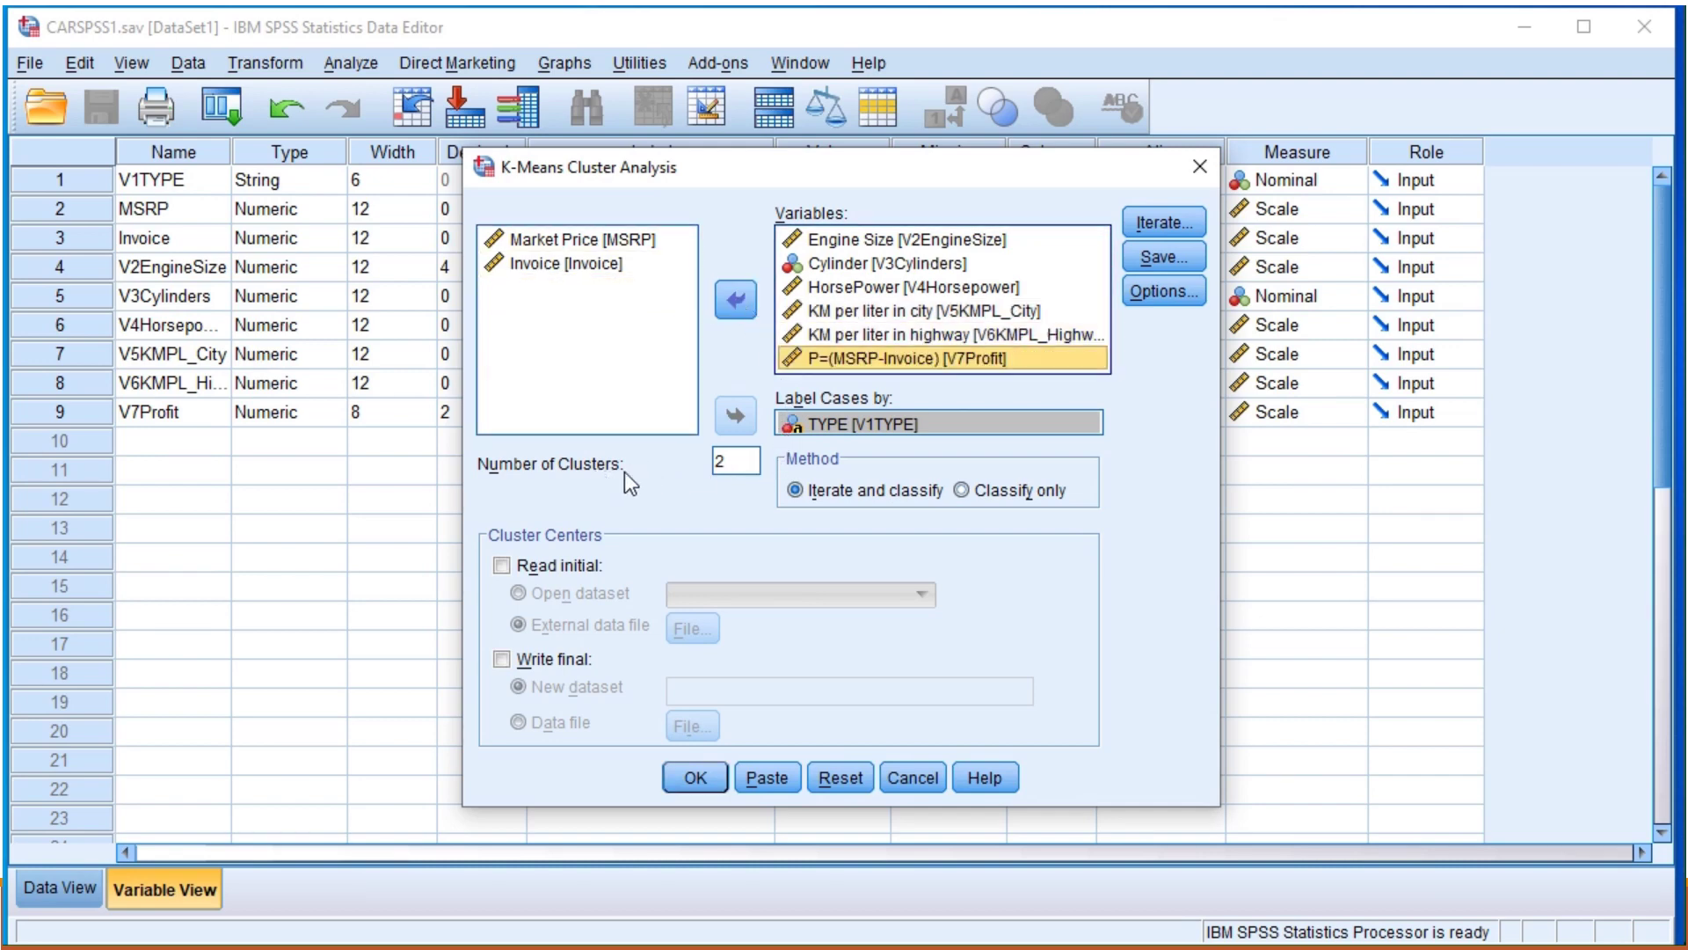
Set the number of clusters to 4 and save cluster membership as a new variable.
double_click(733, 461)
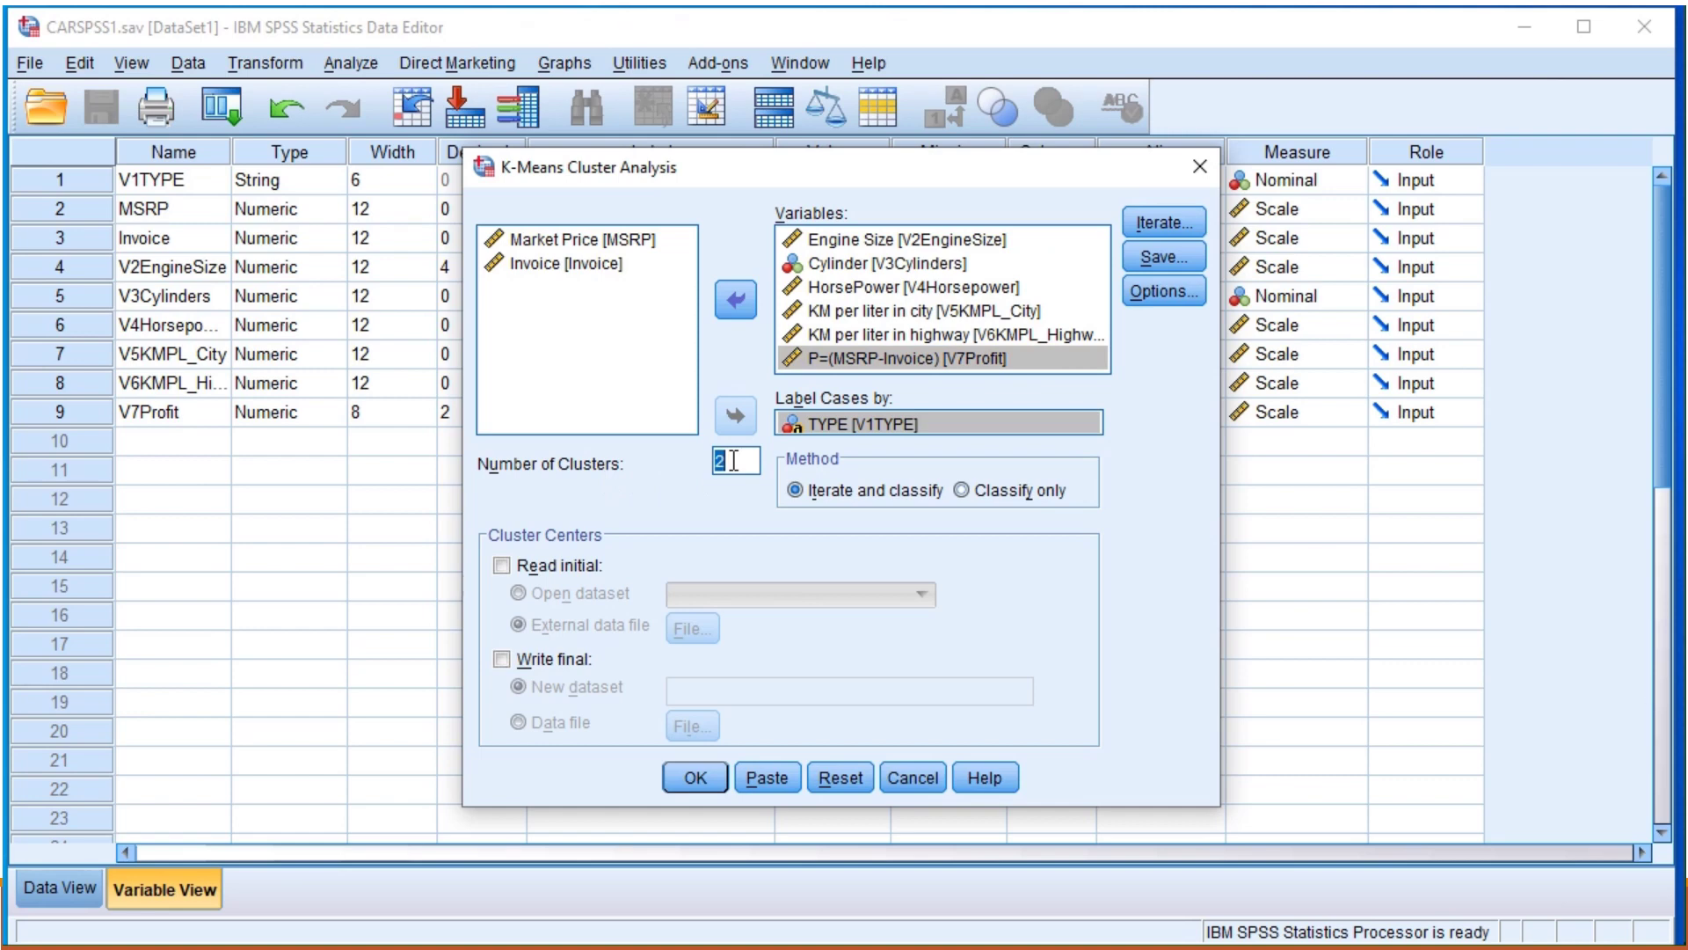
key(BackSpace)
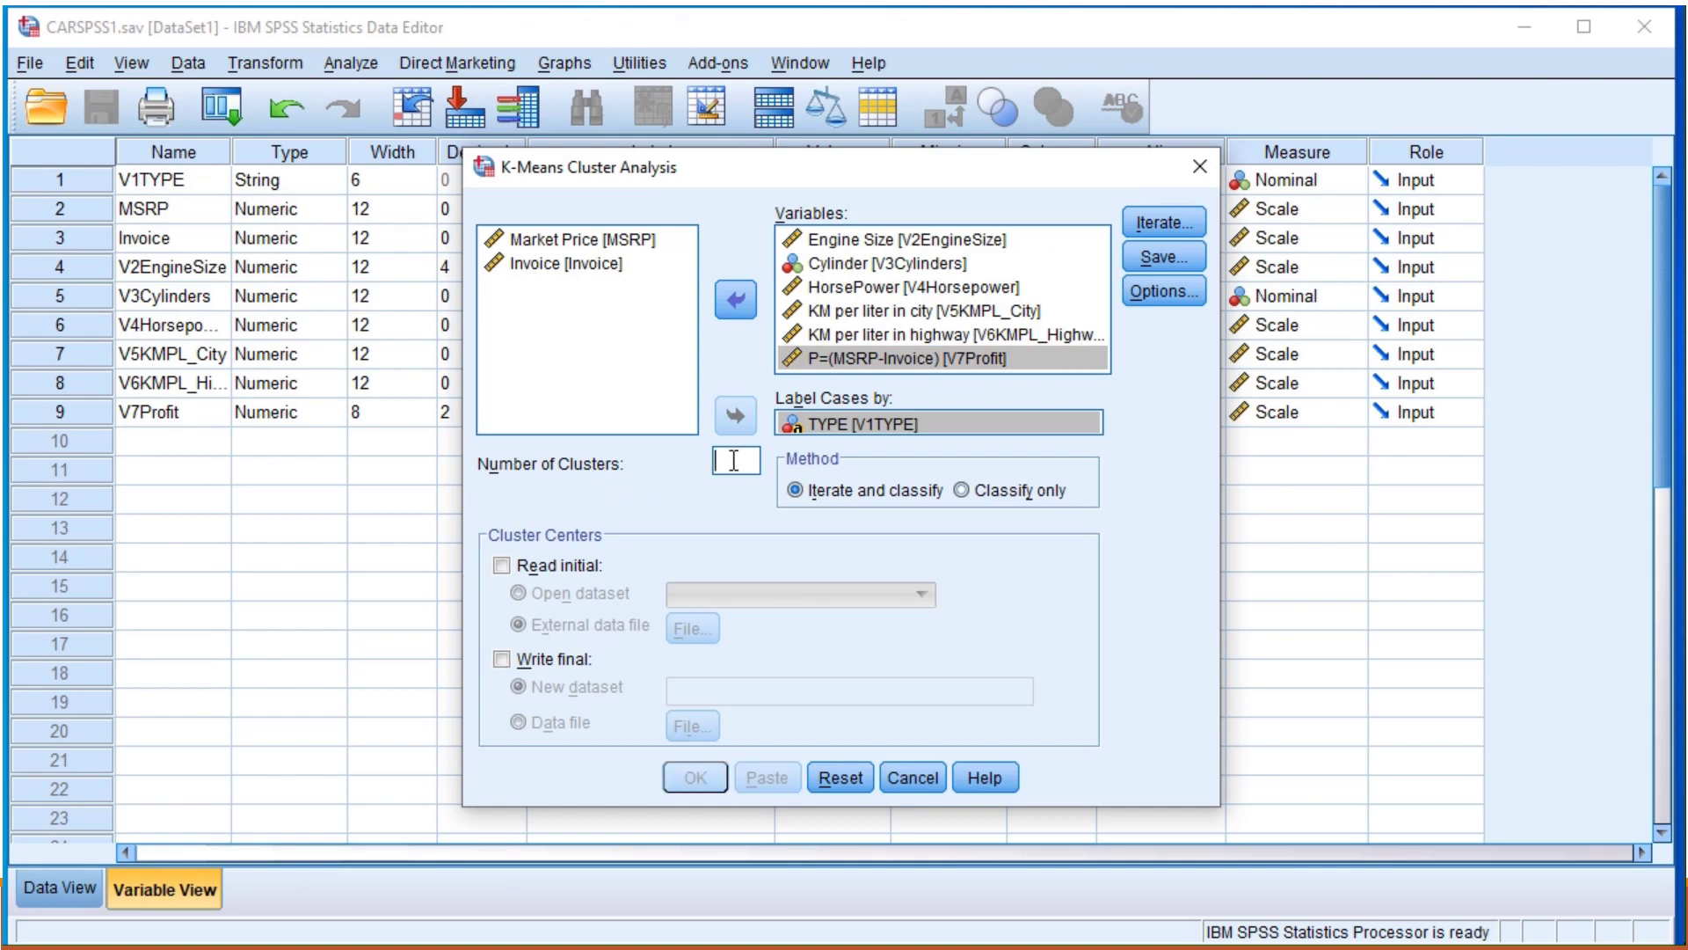
text(4)
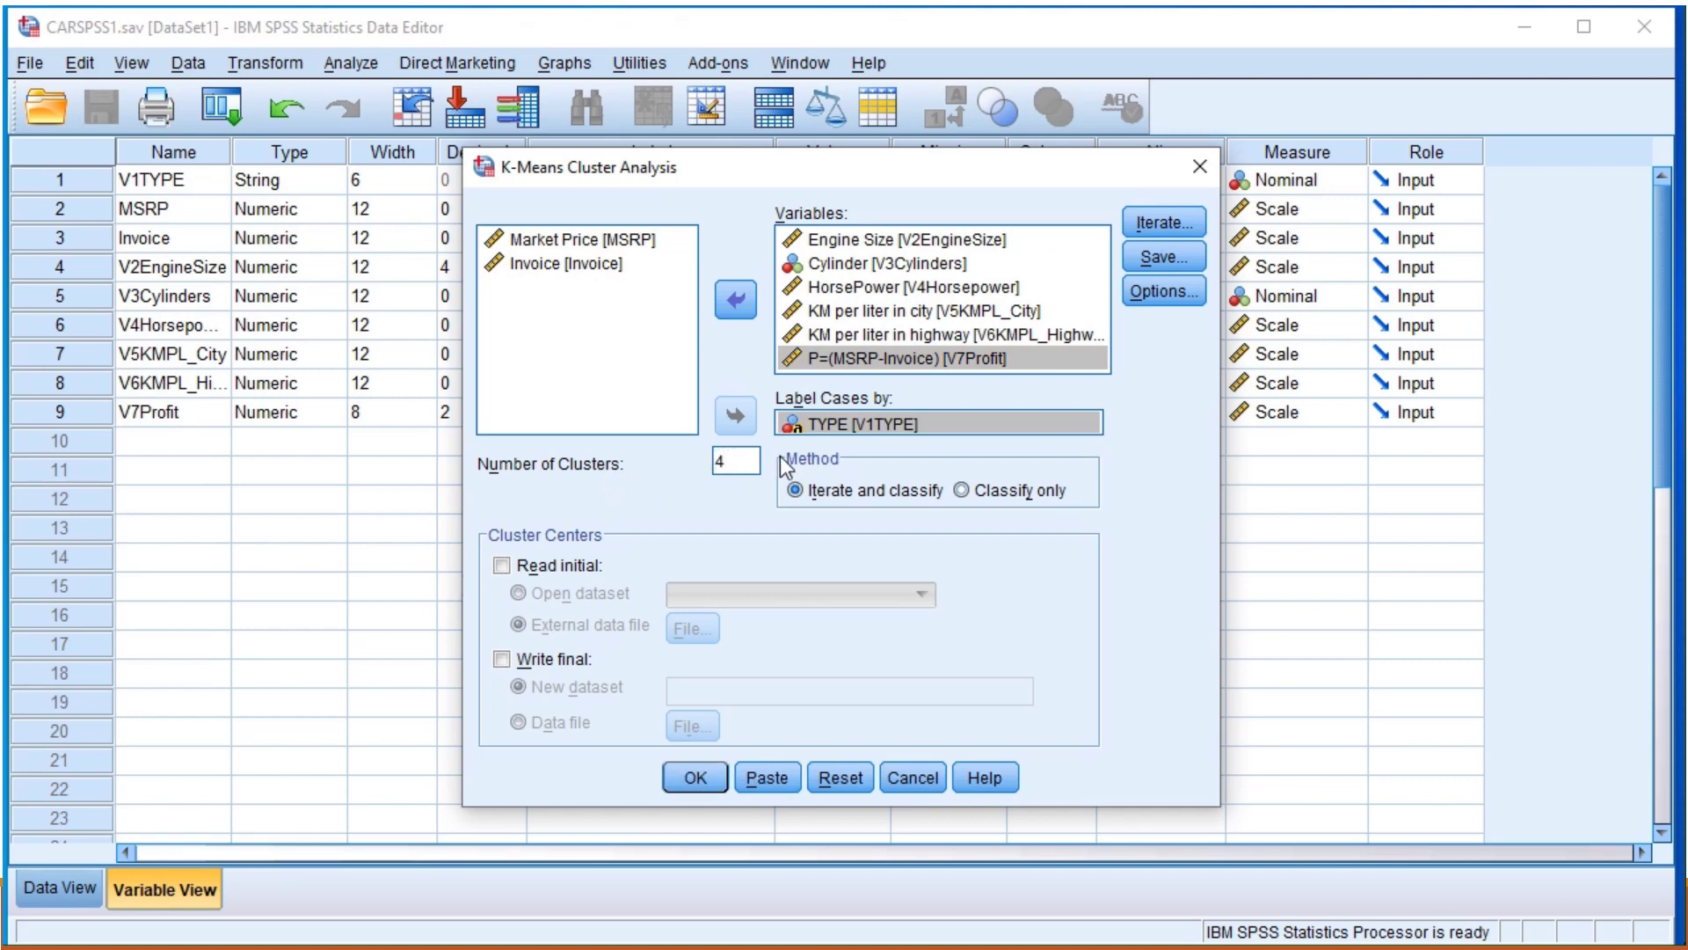
click(1169, 255)
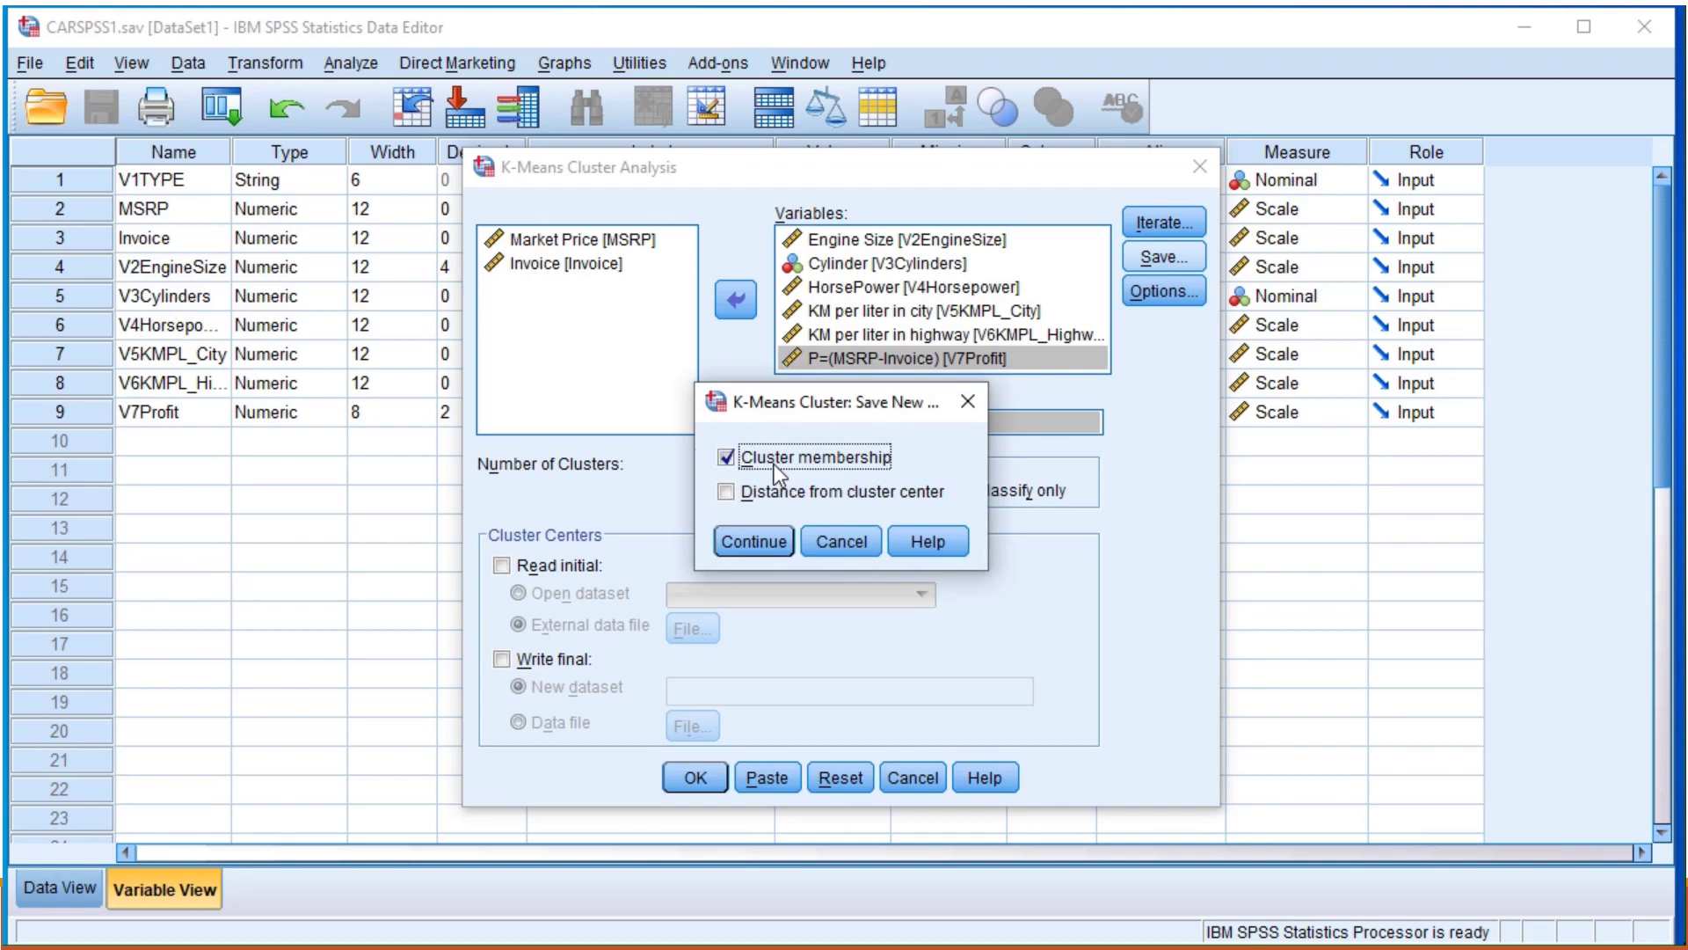
click(753, 542)
Include the ANOVA table, exclude the initial cluster centers from the statistics, and run the cluster analysis.
click(1150, 293)
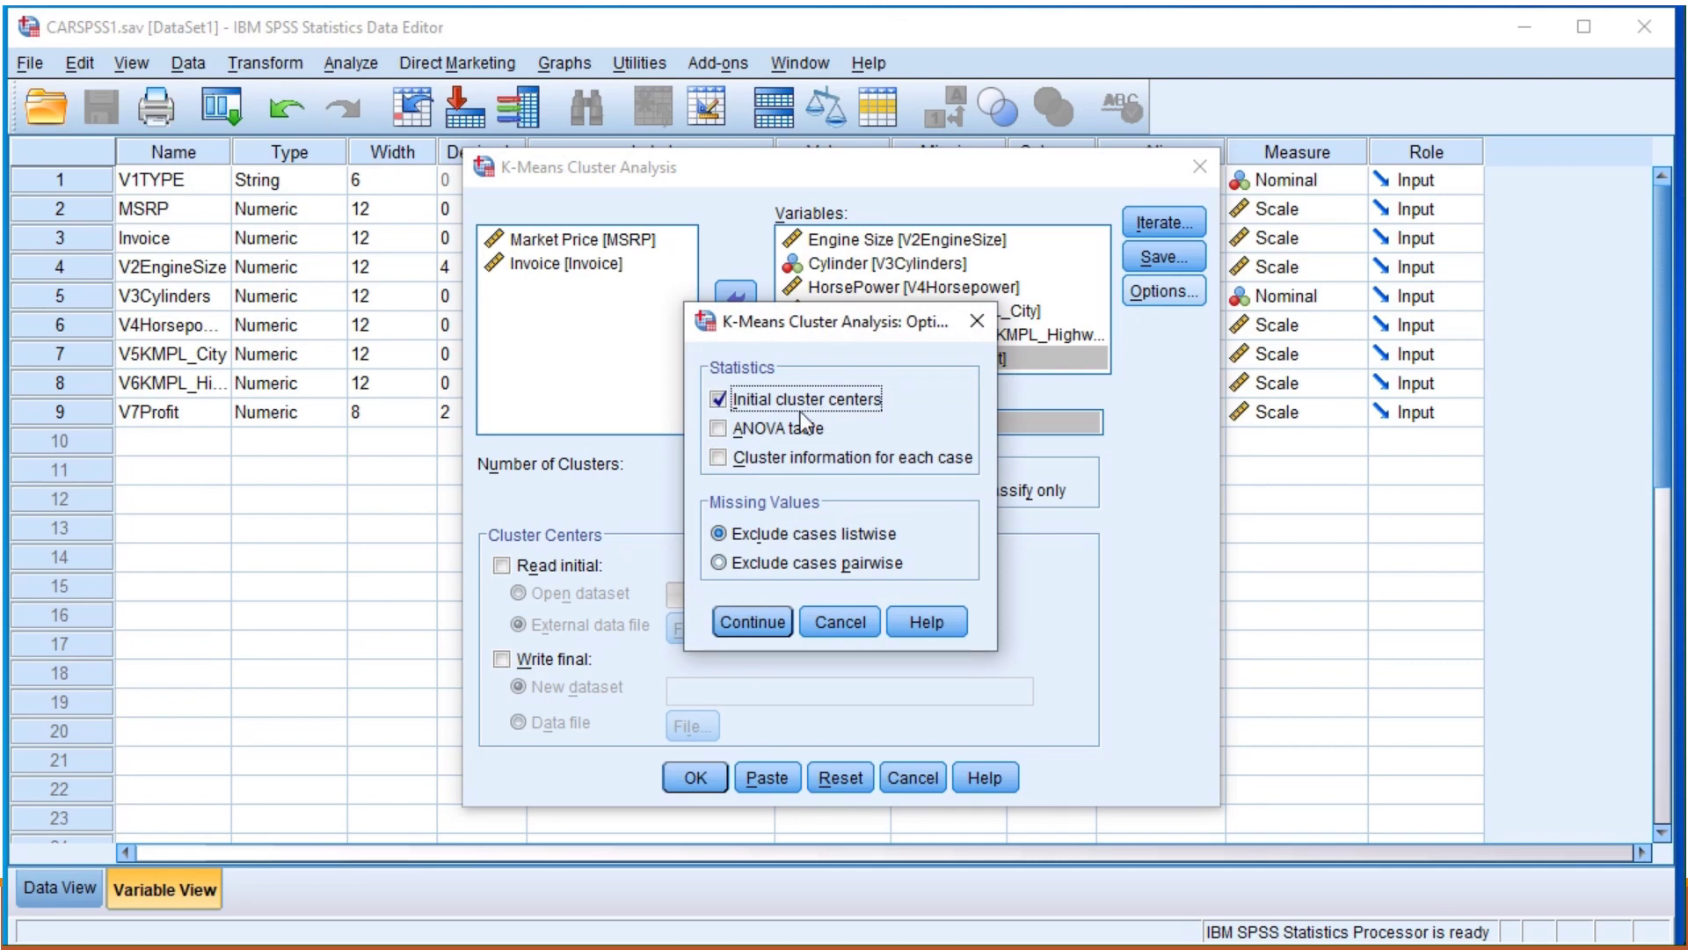
click(769, 429)
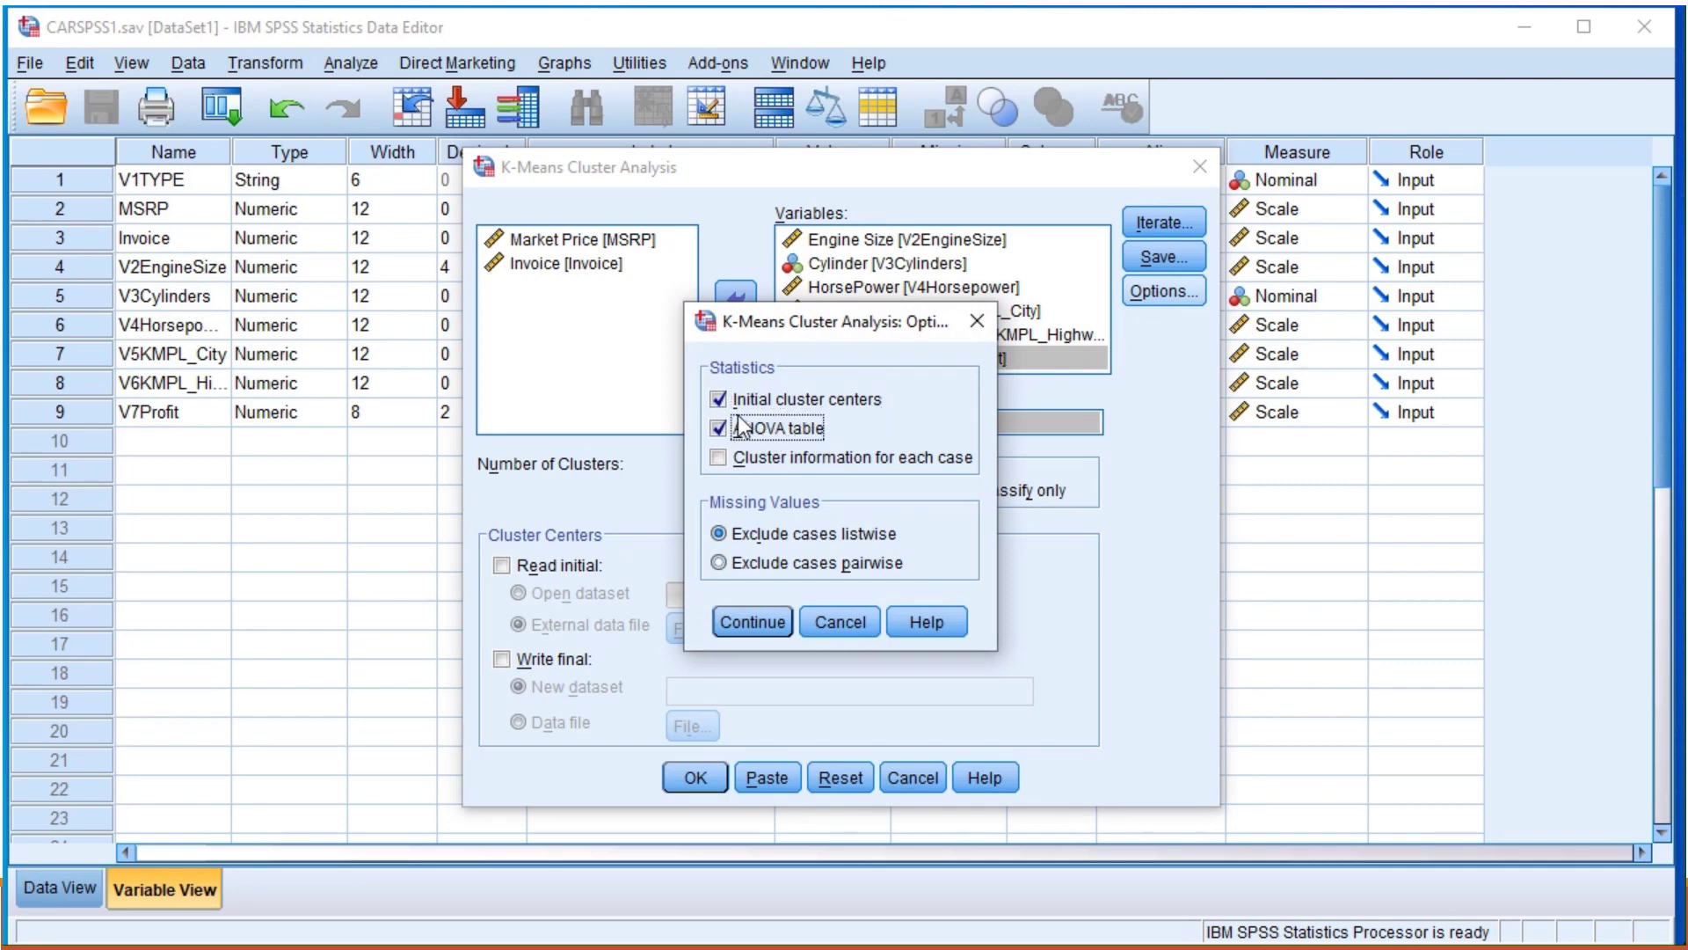
click(720, 400)
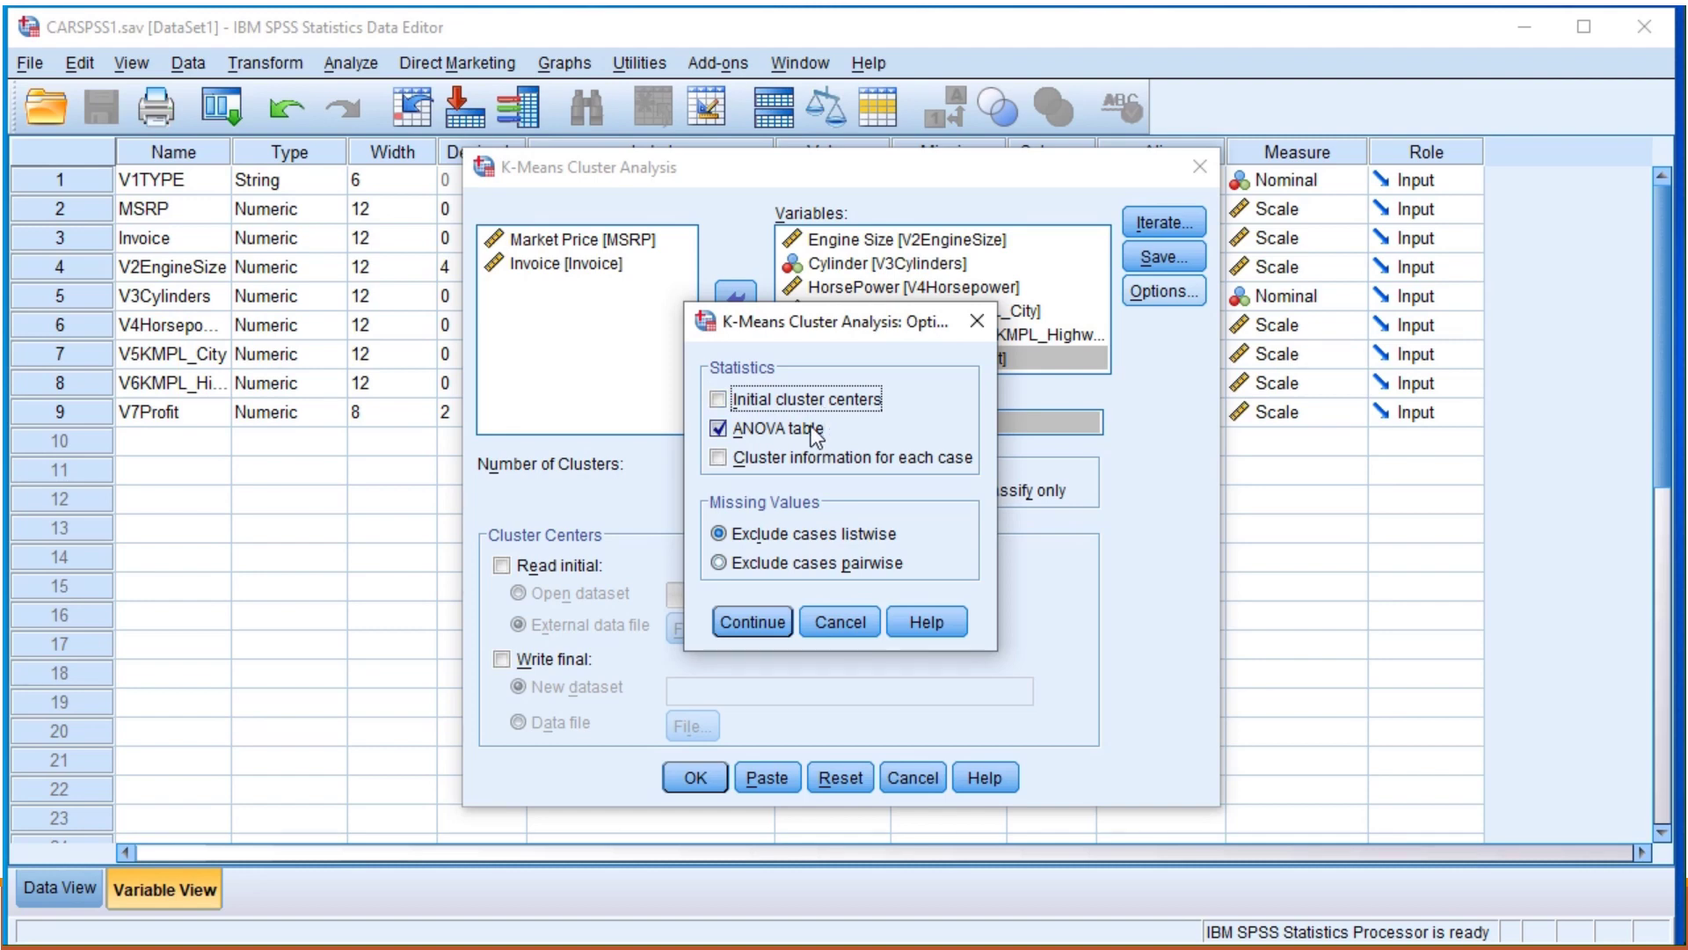
click(772, 622)
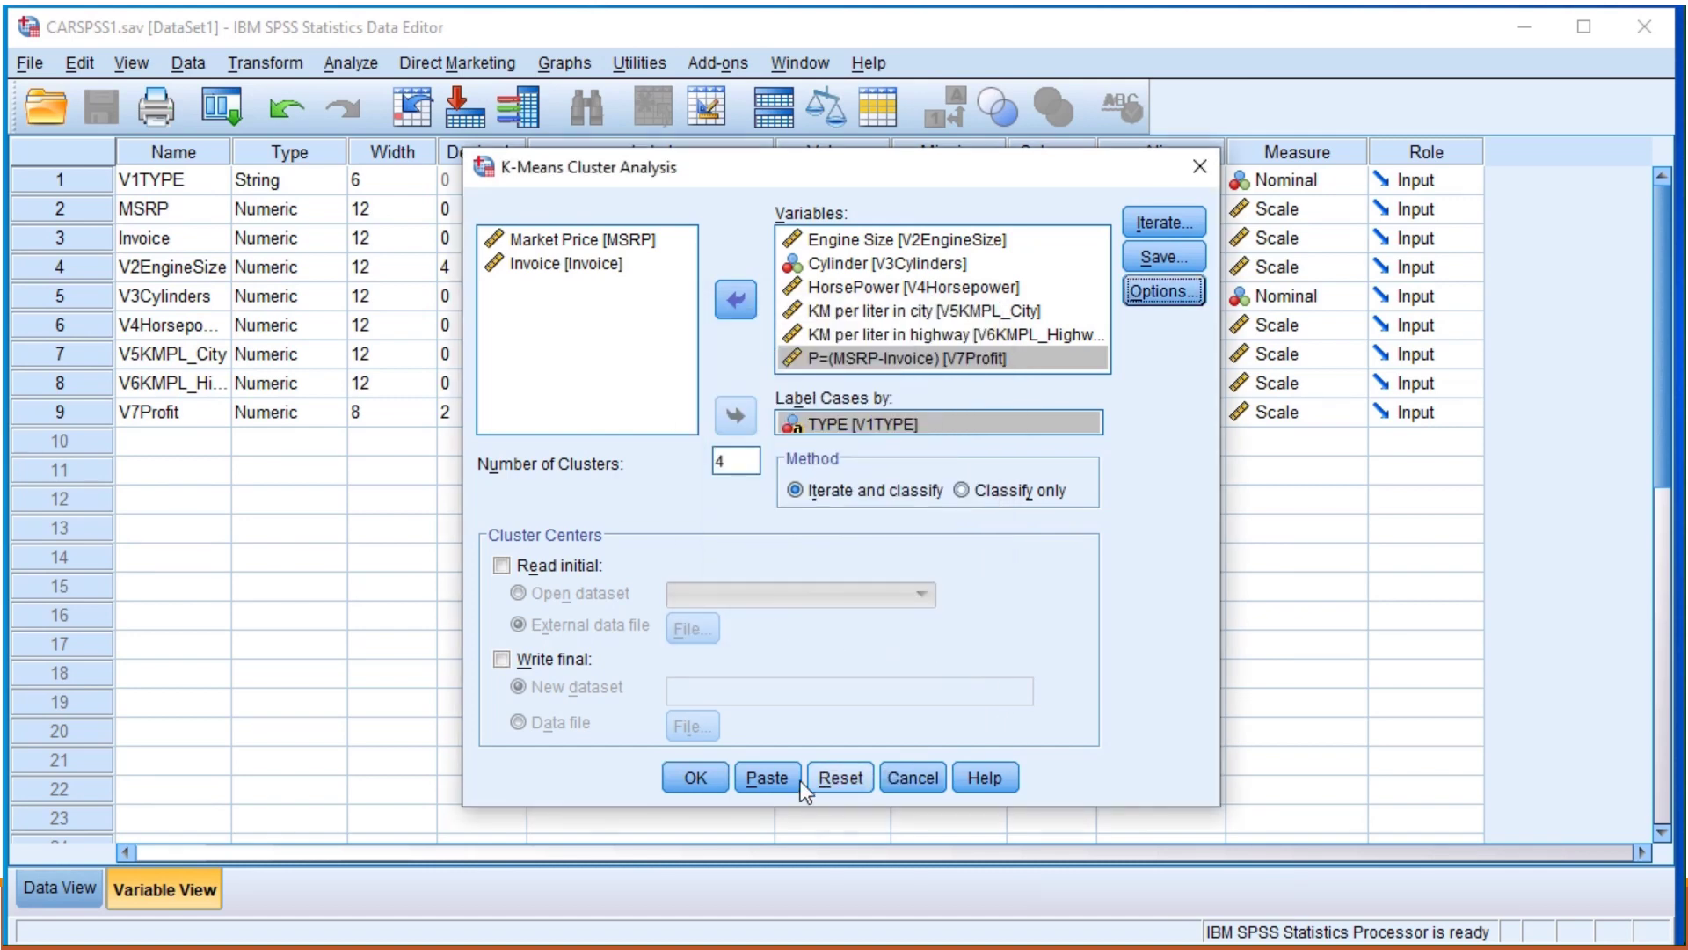
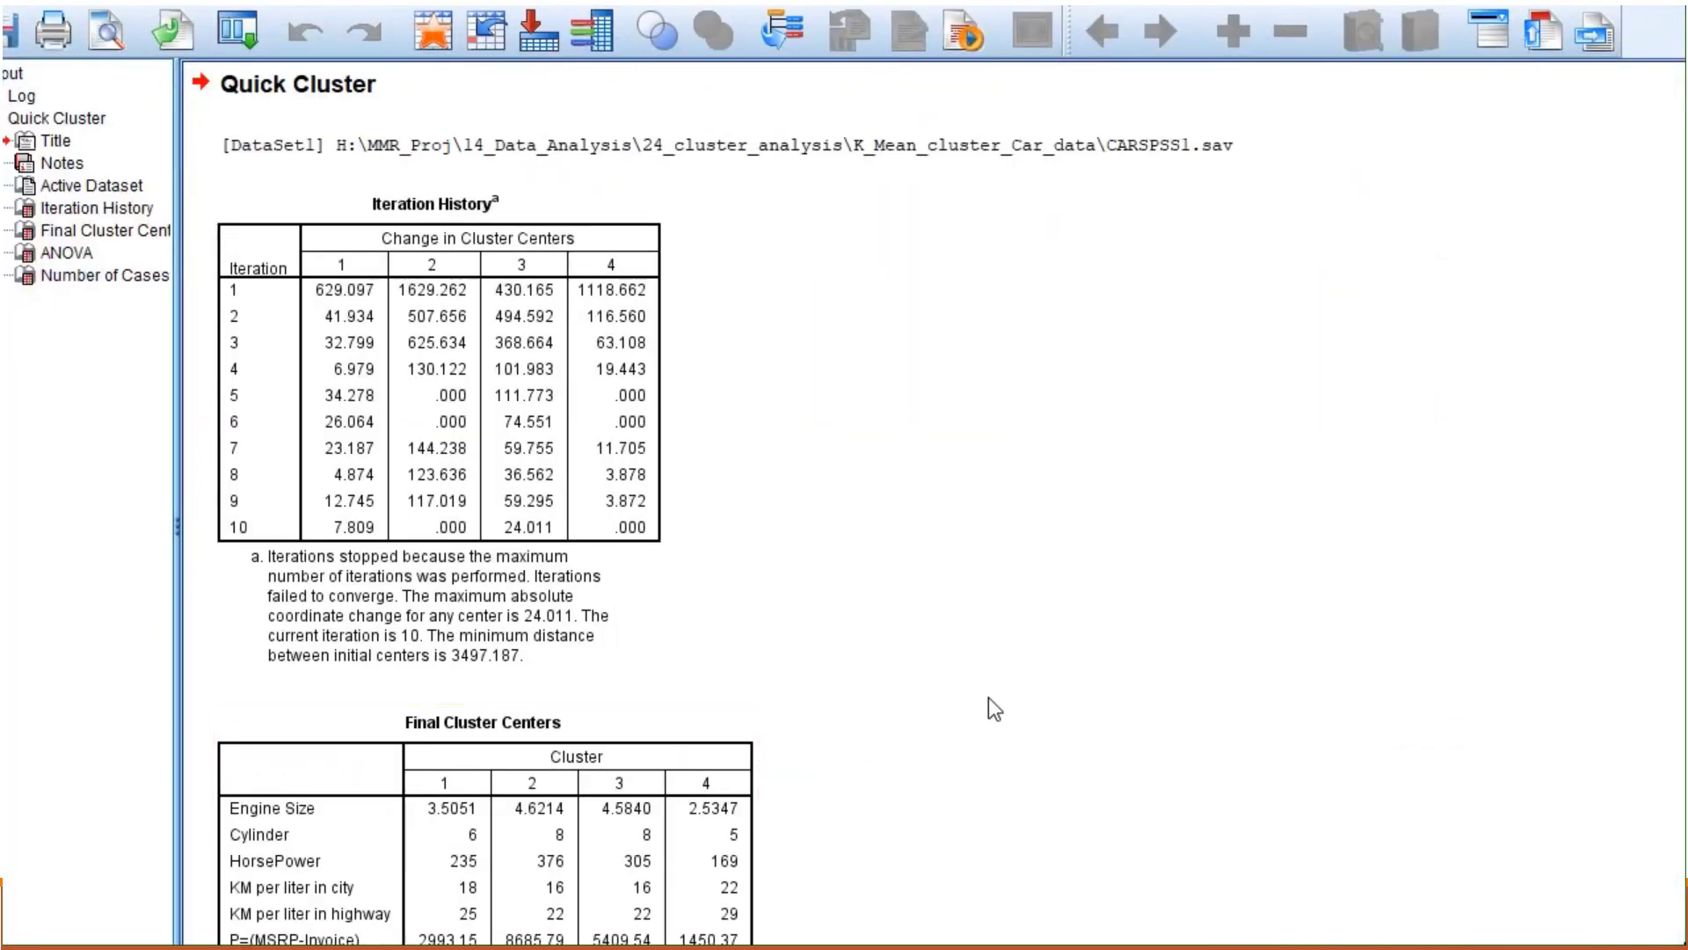
Examine the iteration history, final cluster centers, ANOVA table and number of cases in each cluster in the output.
click(534, 444)
scroll(932, 506, down, 5)
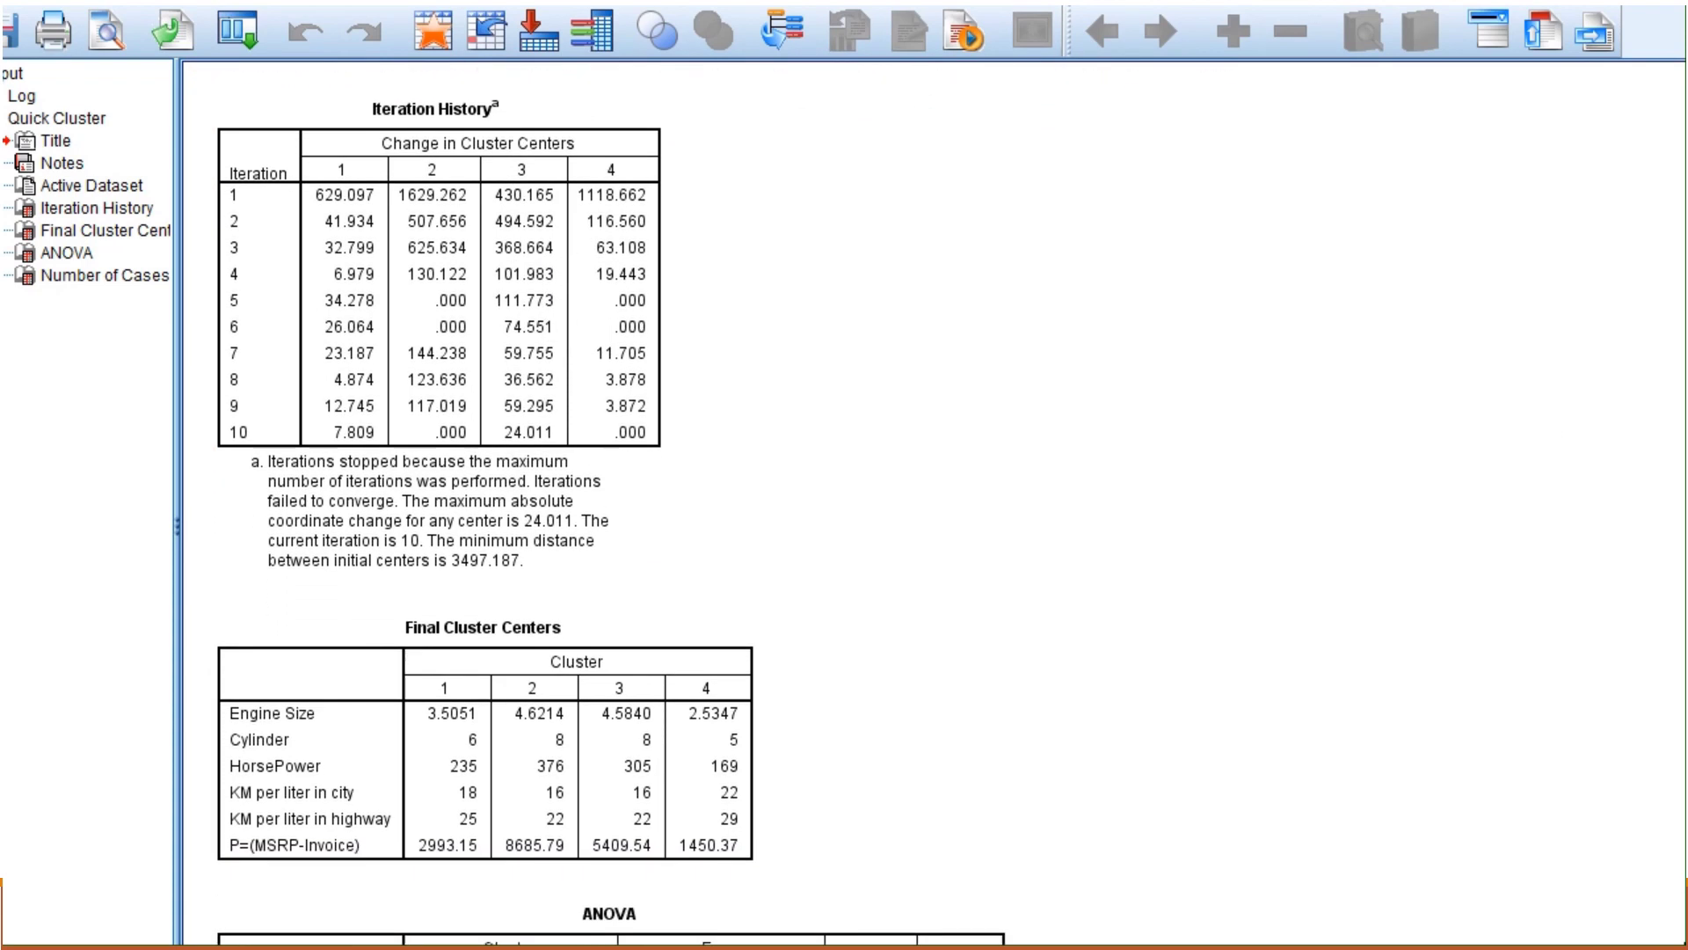
scroll(713, 506, down, 3)
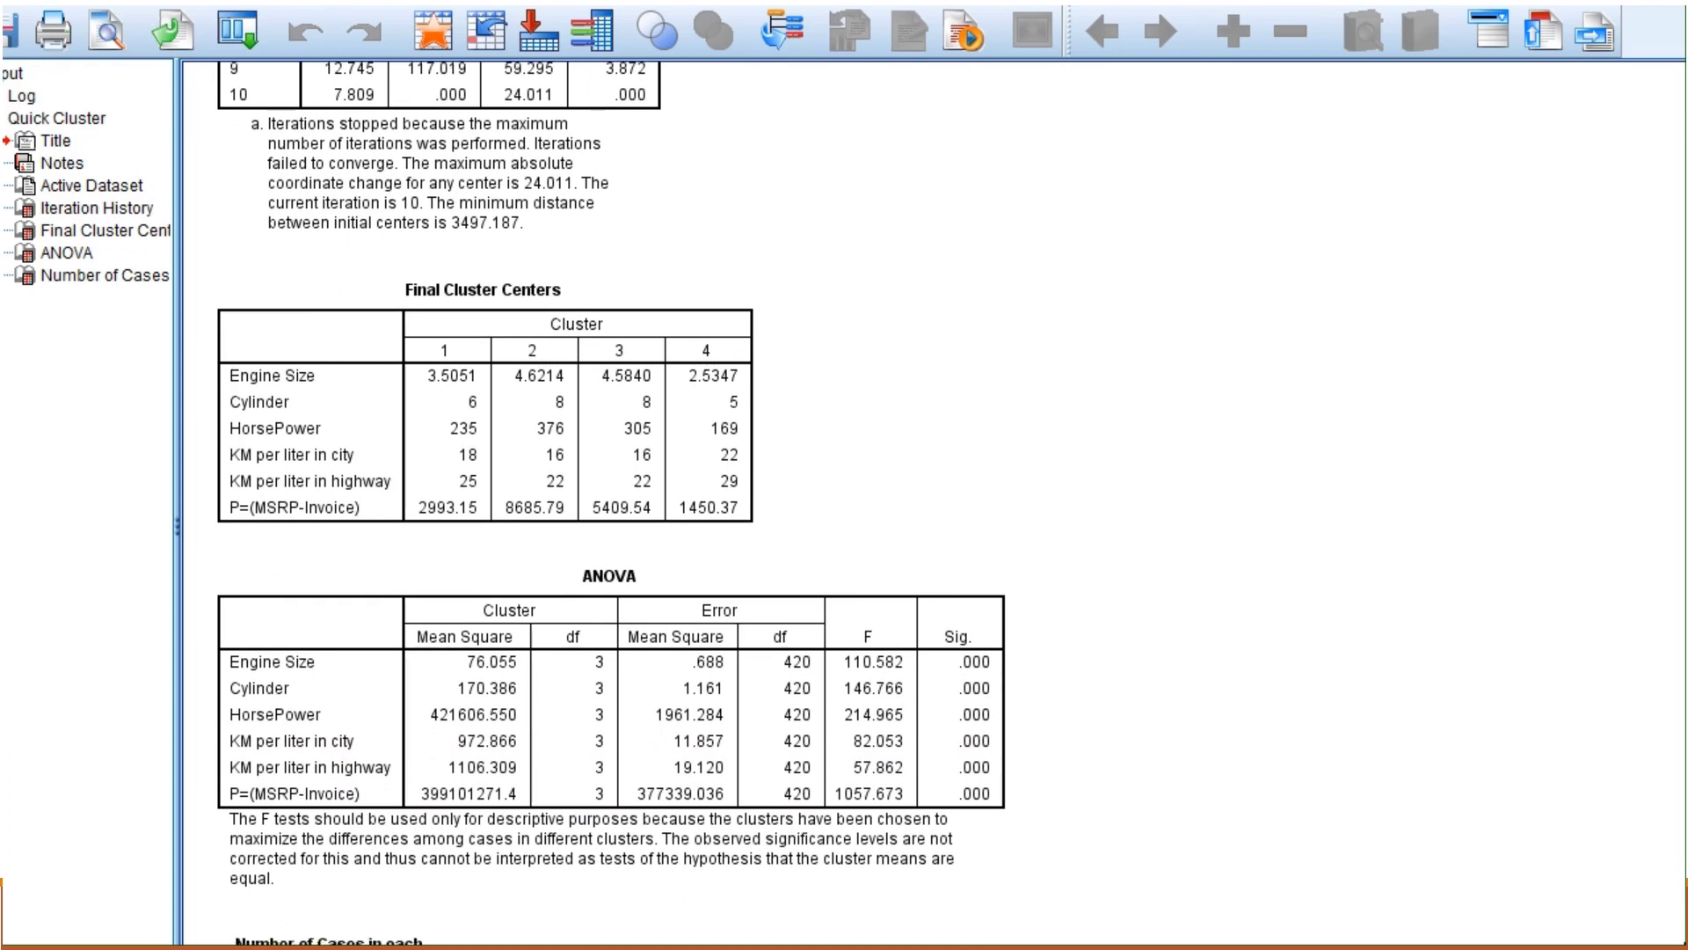
scroll(712, 507, down, 2)
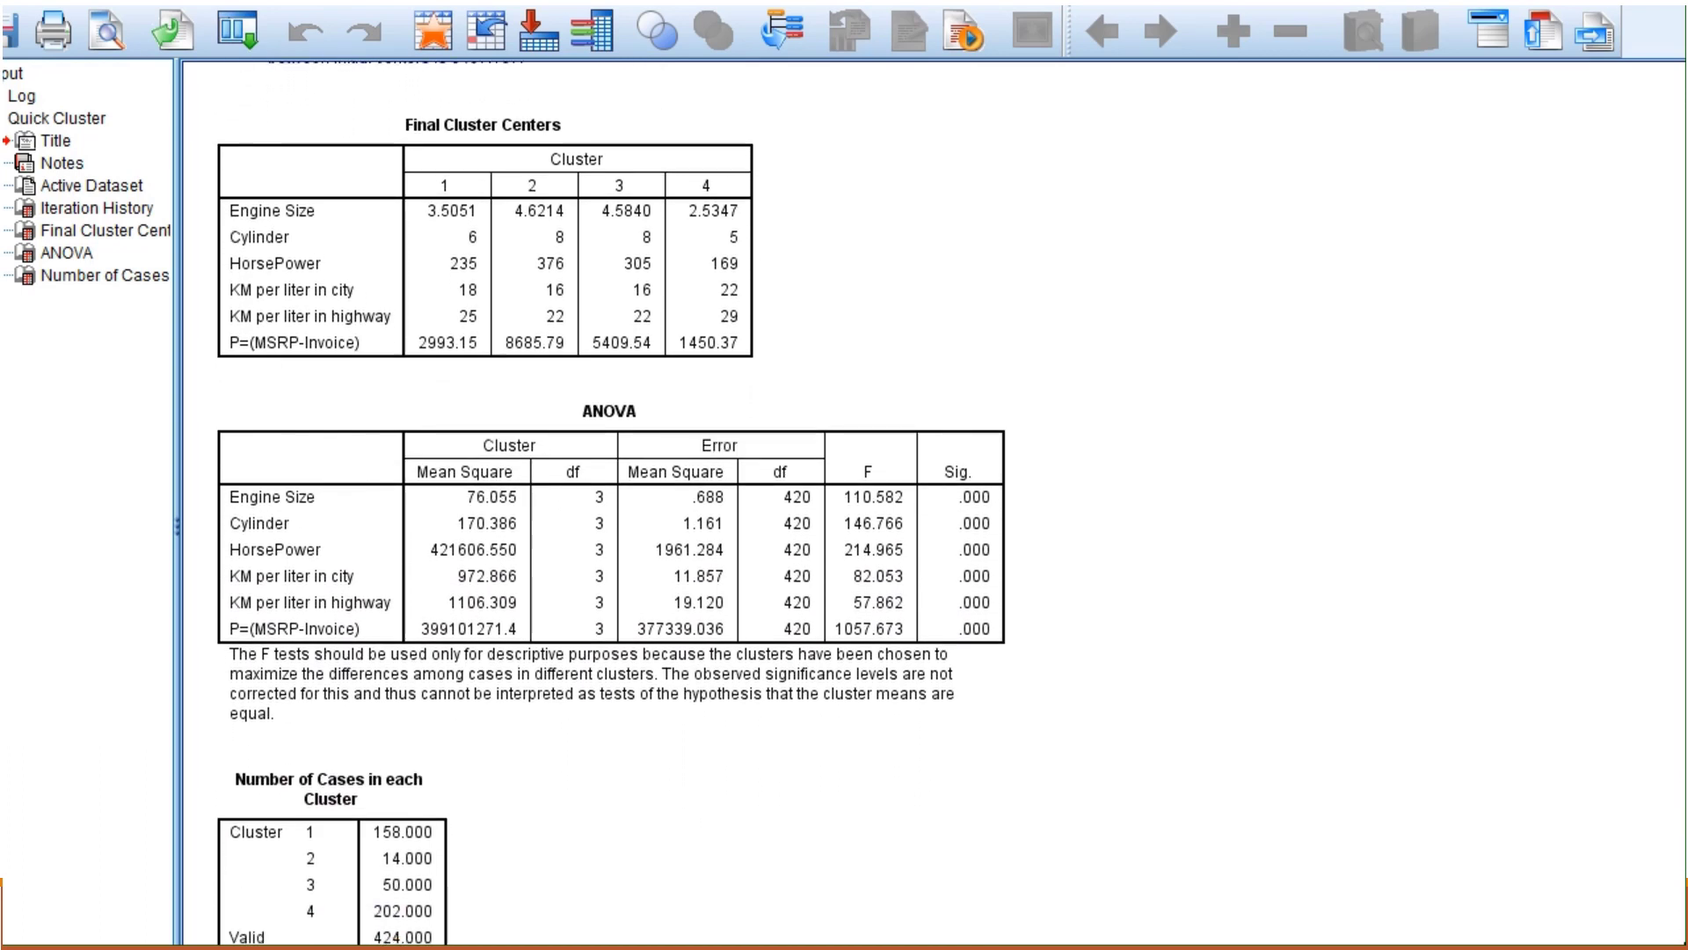
click(569, 545)
key(Down)
click(1430, 703)
scroll(1011, 756, down, 1)
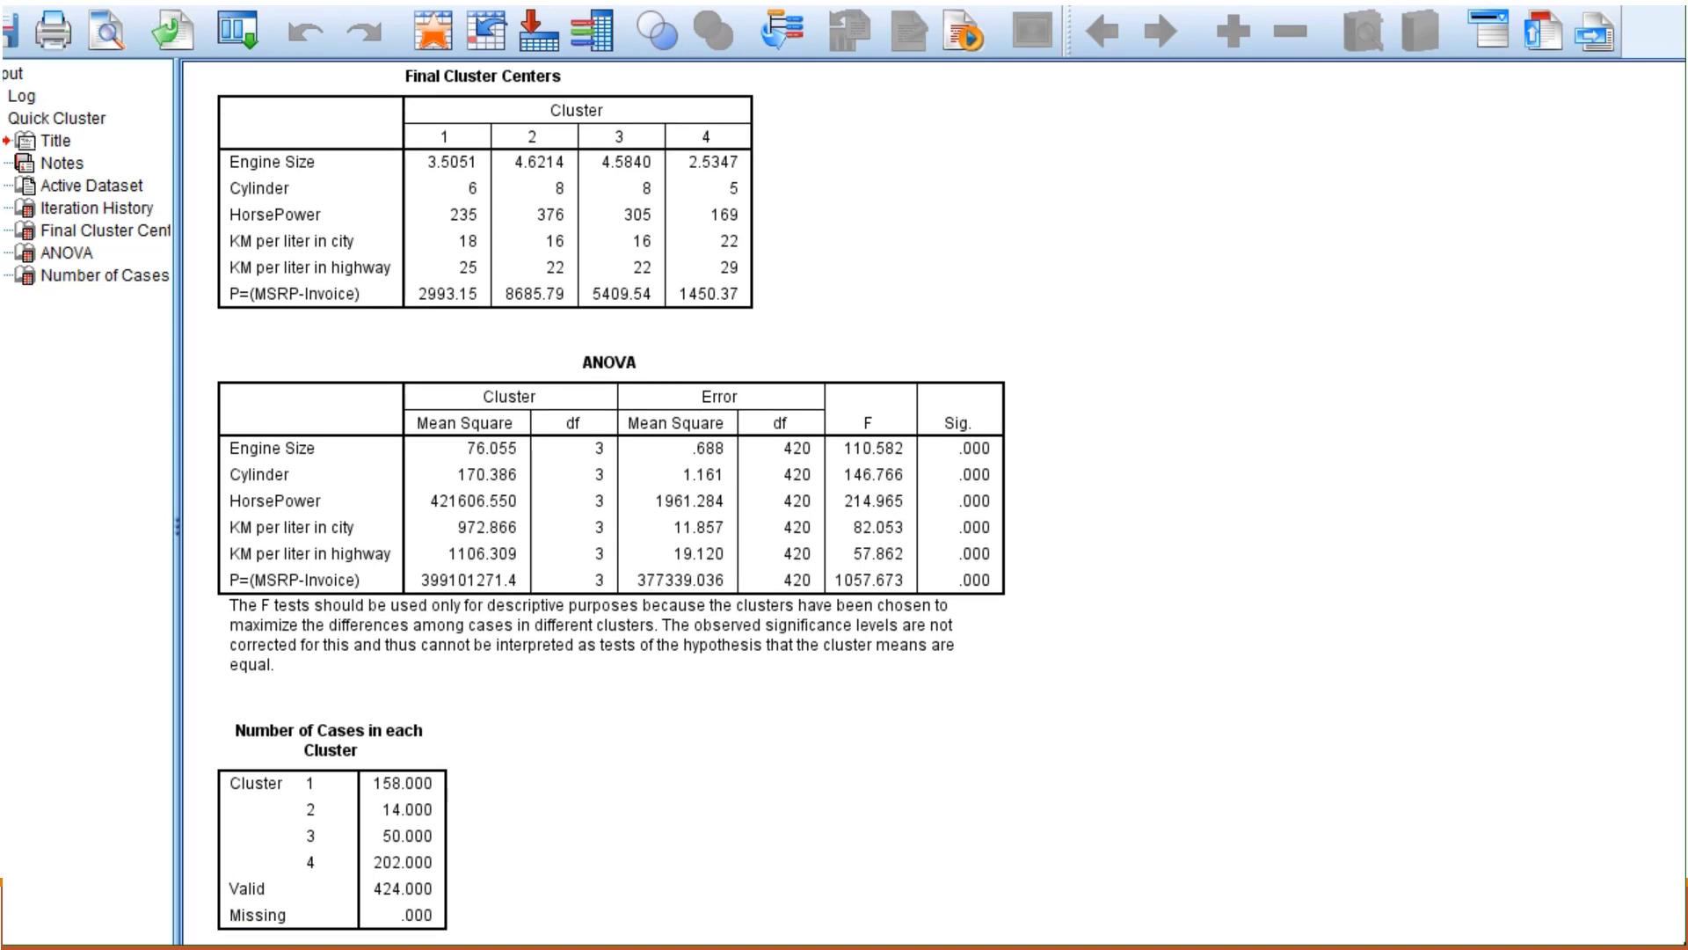
click(442, 785)
click(479, 753)
click(889, 601)
click(496, 167)
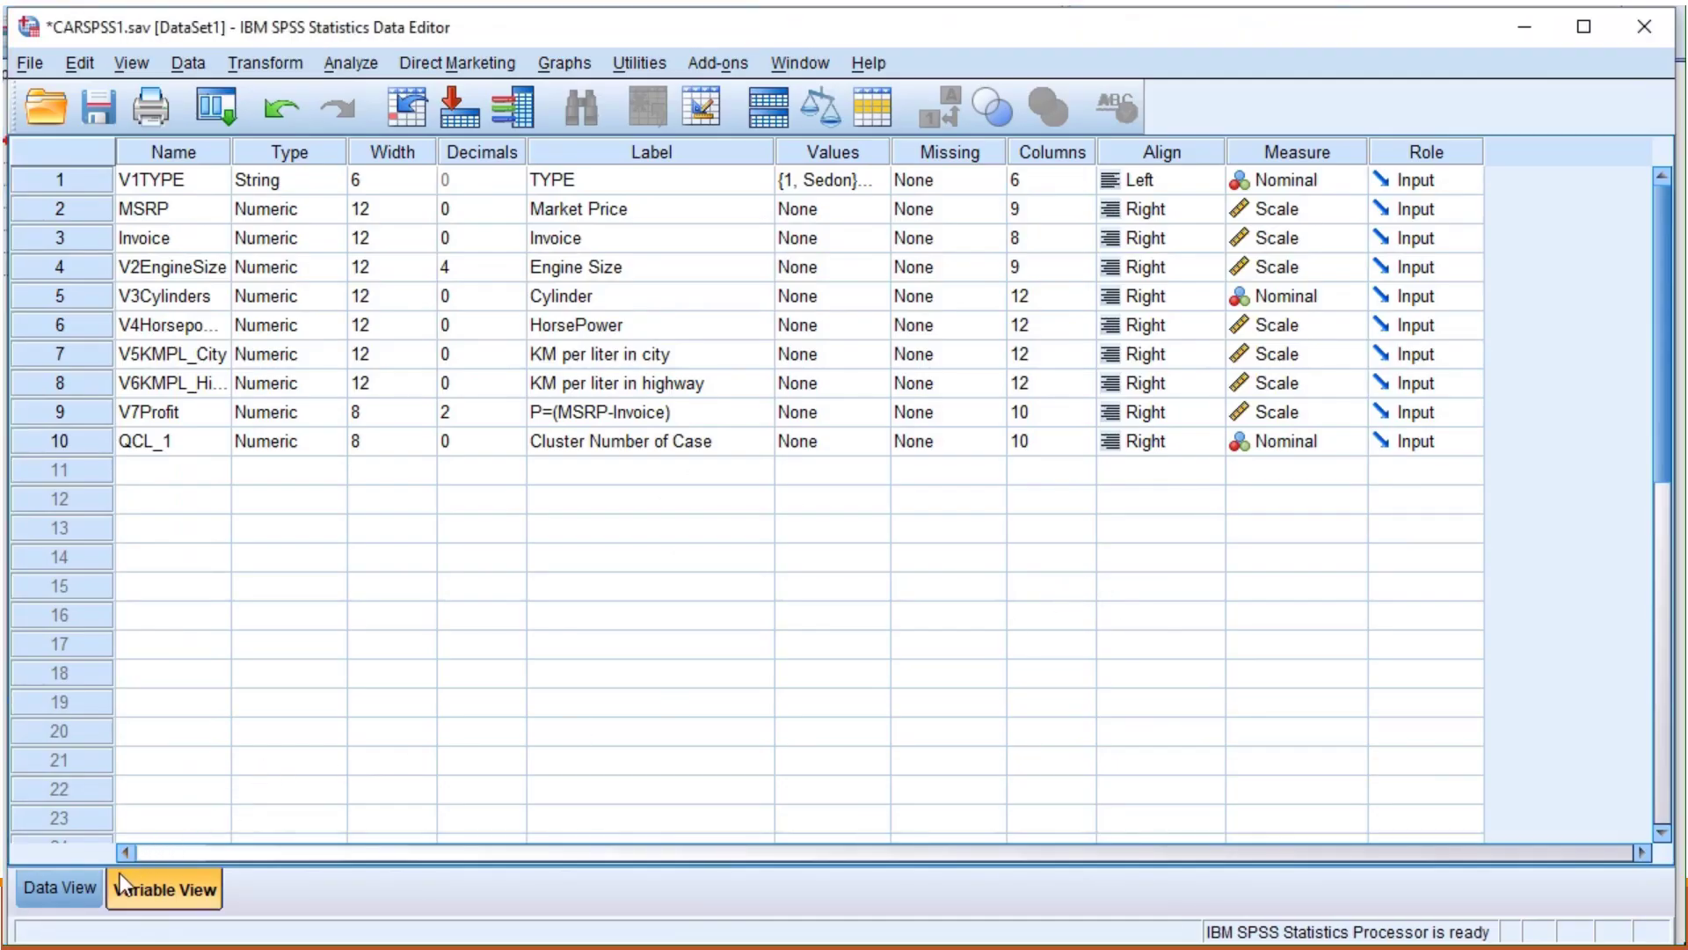
Sort the cases of the CARSPSS1.sav dataset by Cluster Number of Case in ascending order.
click(57, 889)
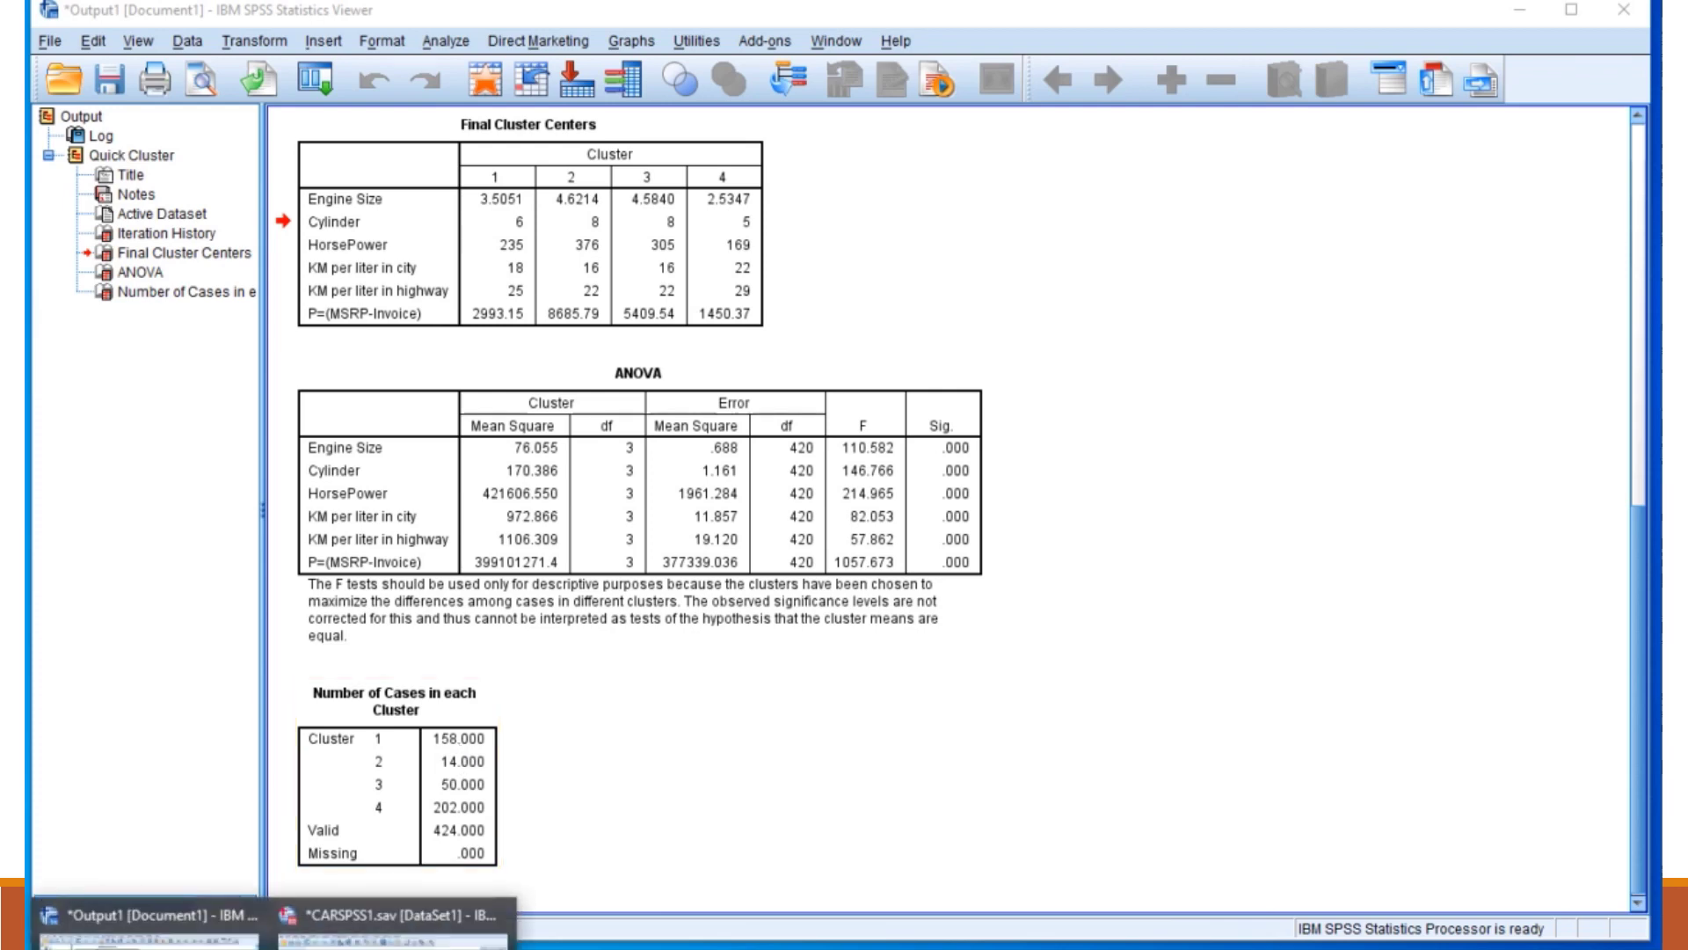
click(677, 922)
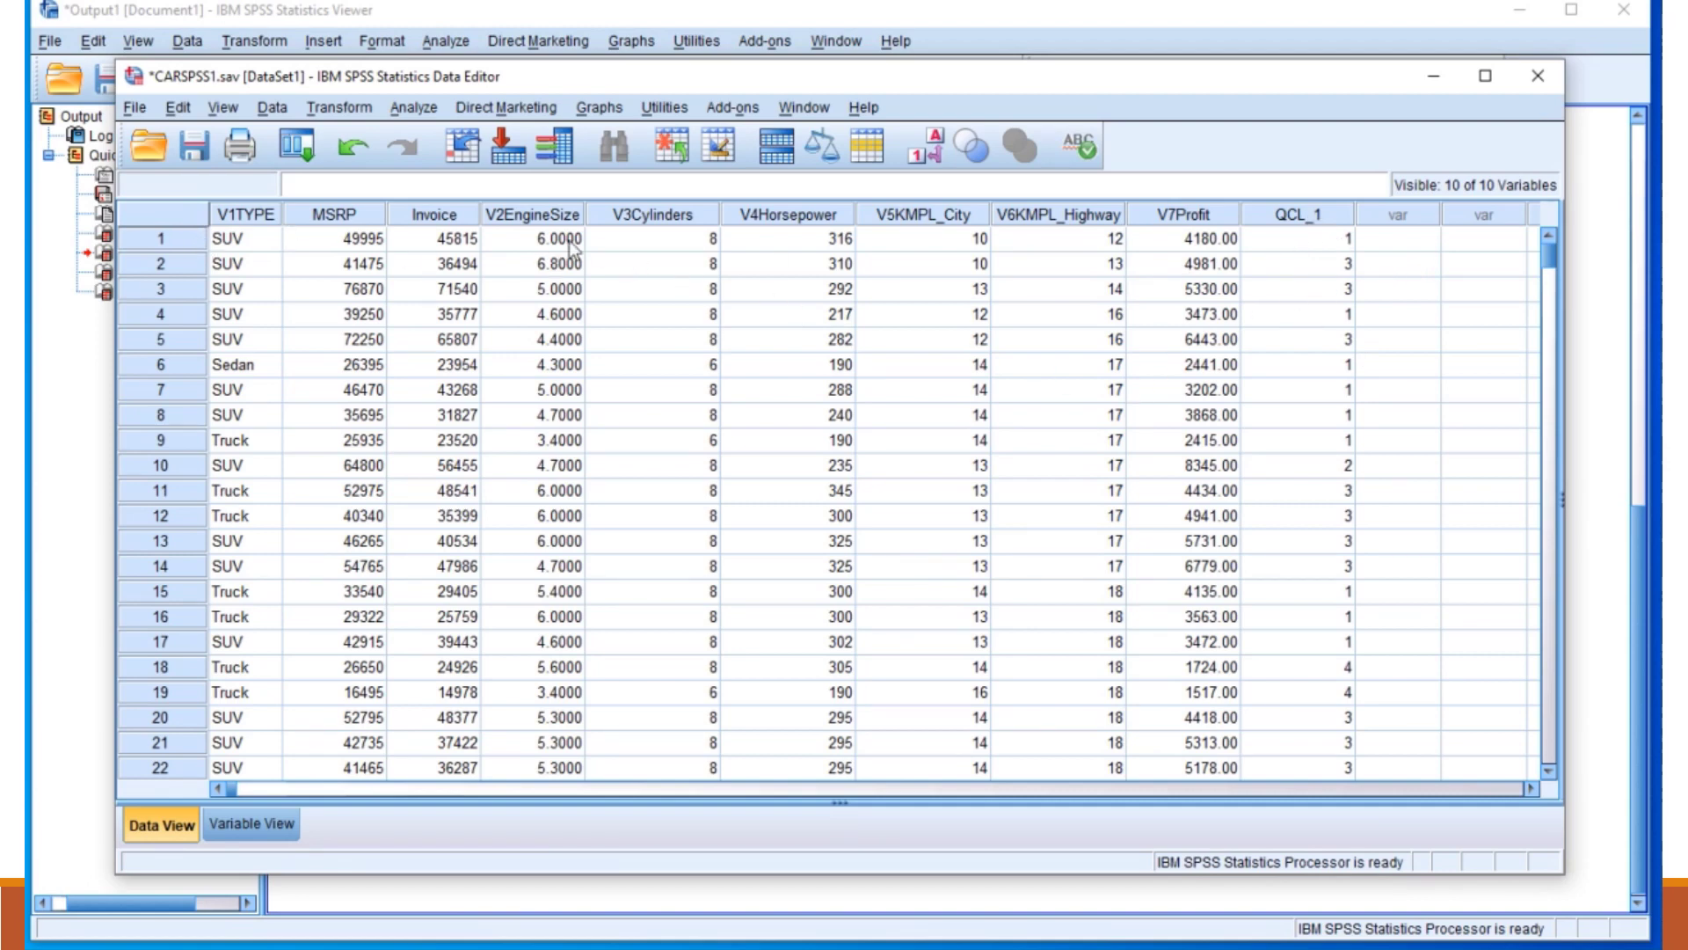
click(272, 107)
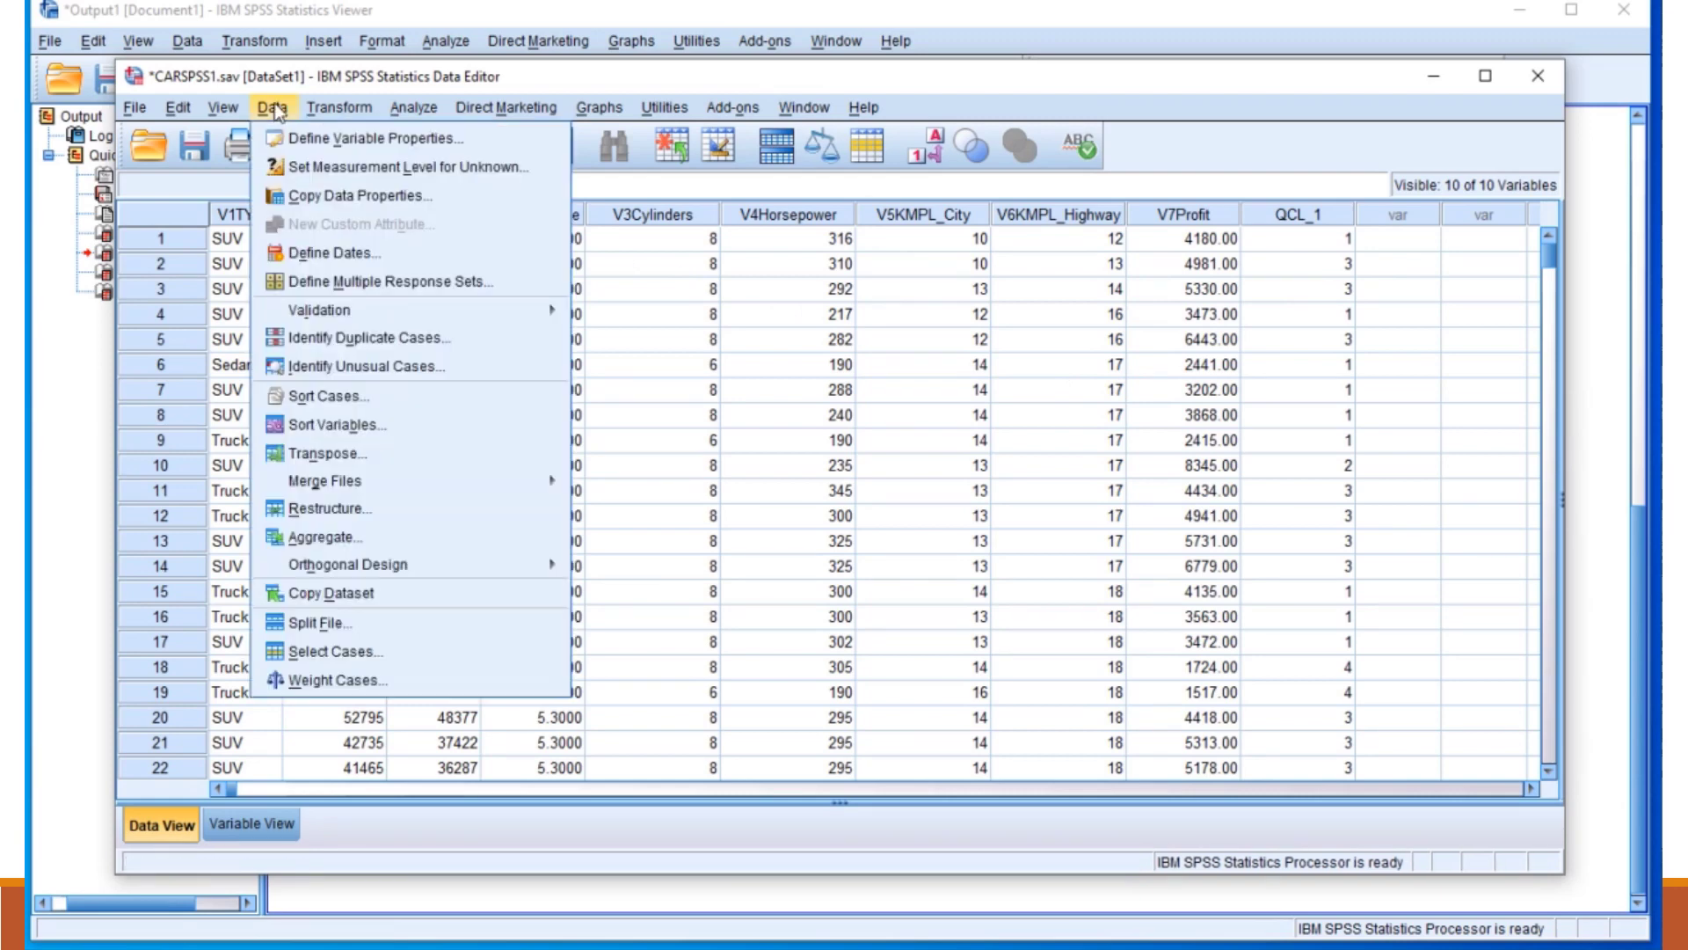
click(308, 394)
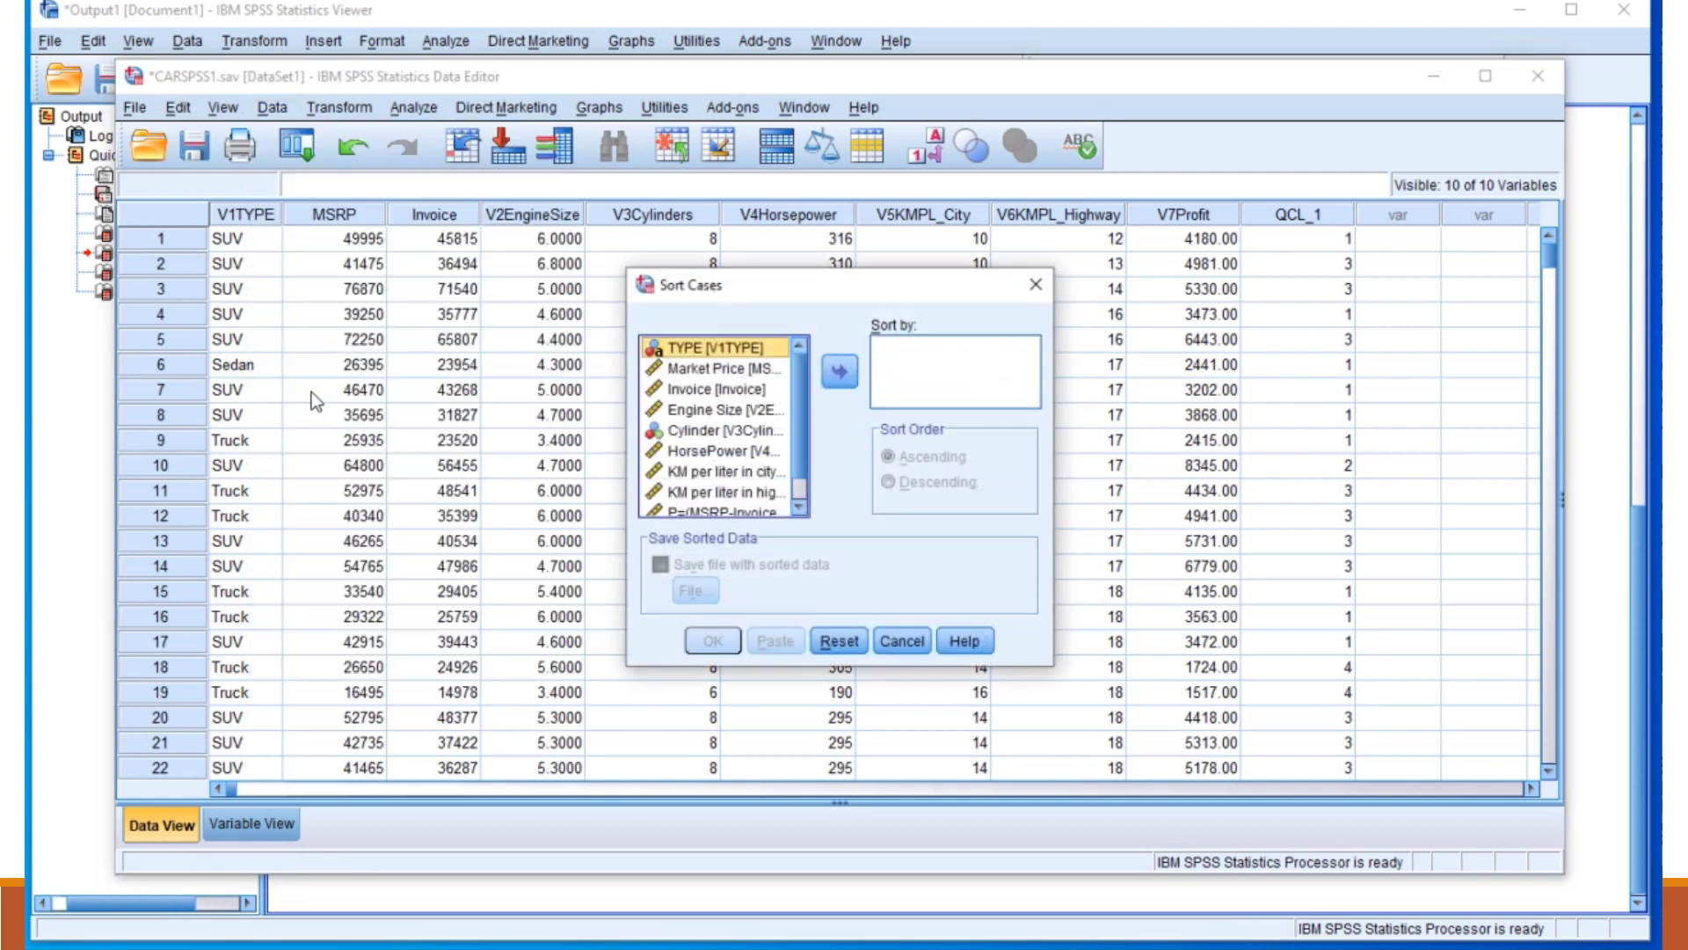
click(799, 507)
click(754, 505)
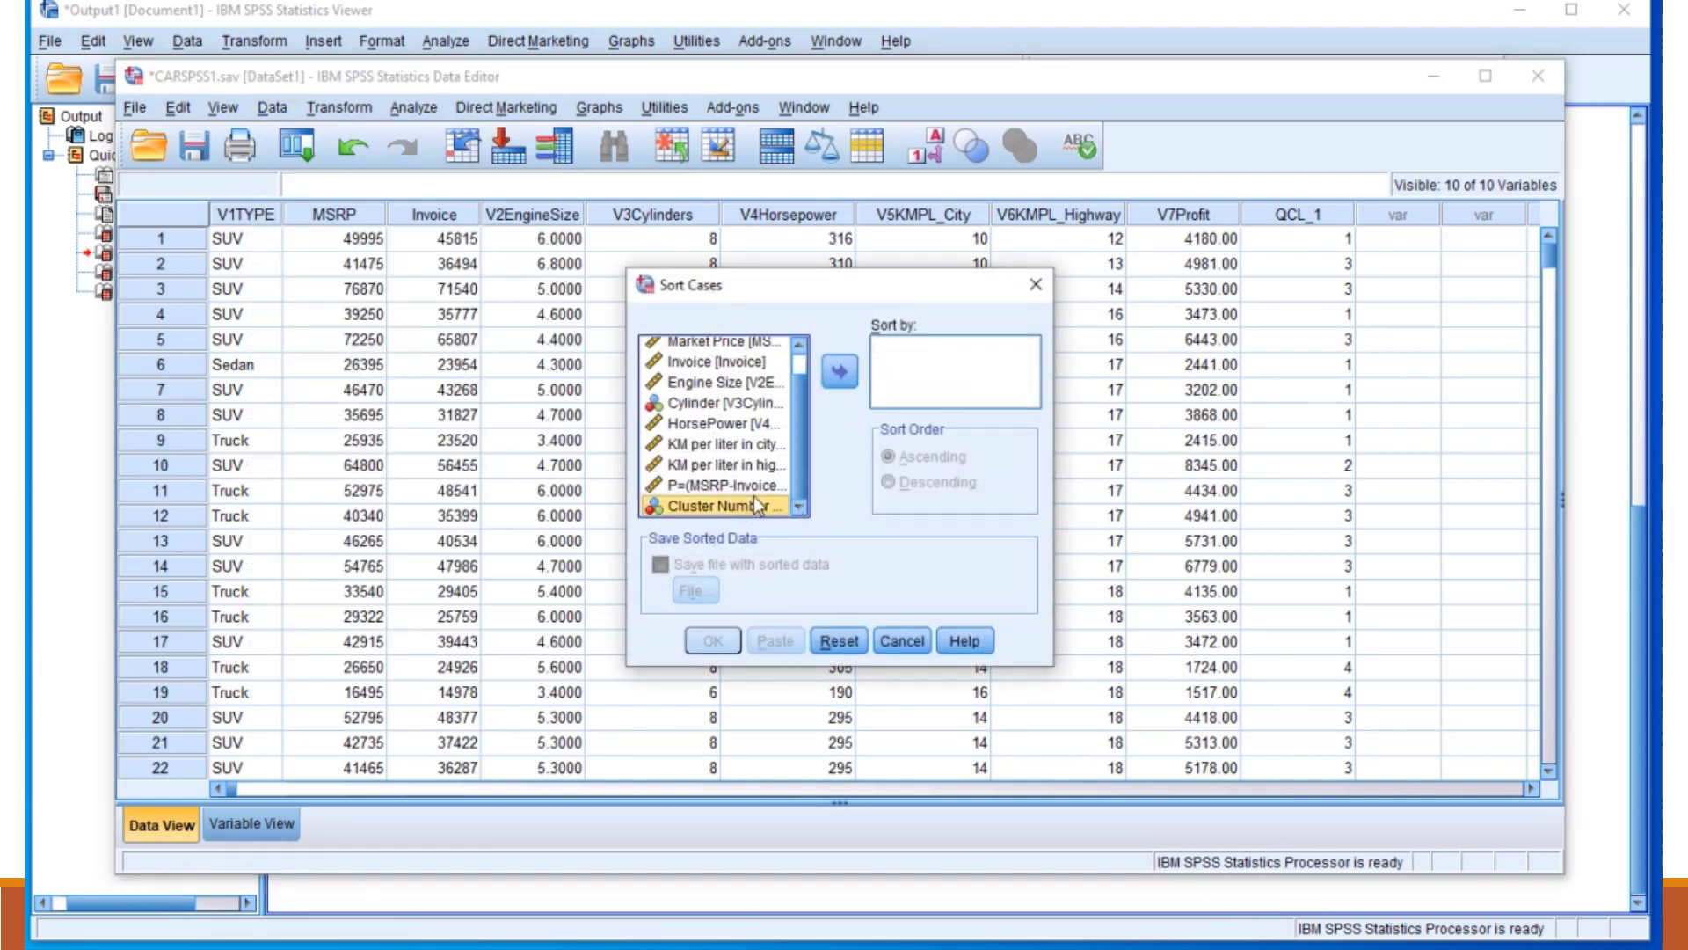
click(837, 372)
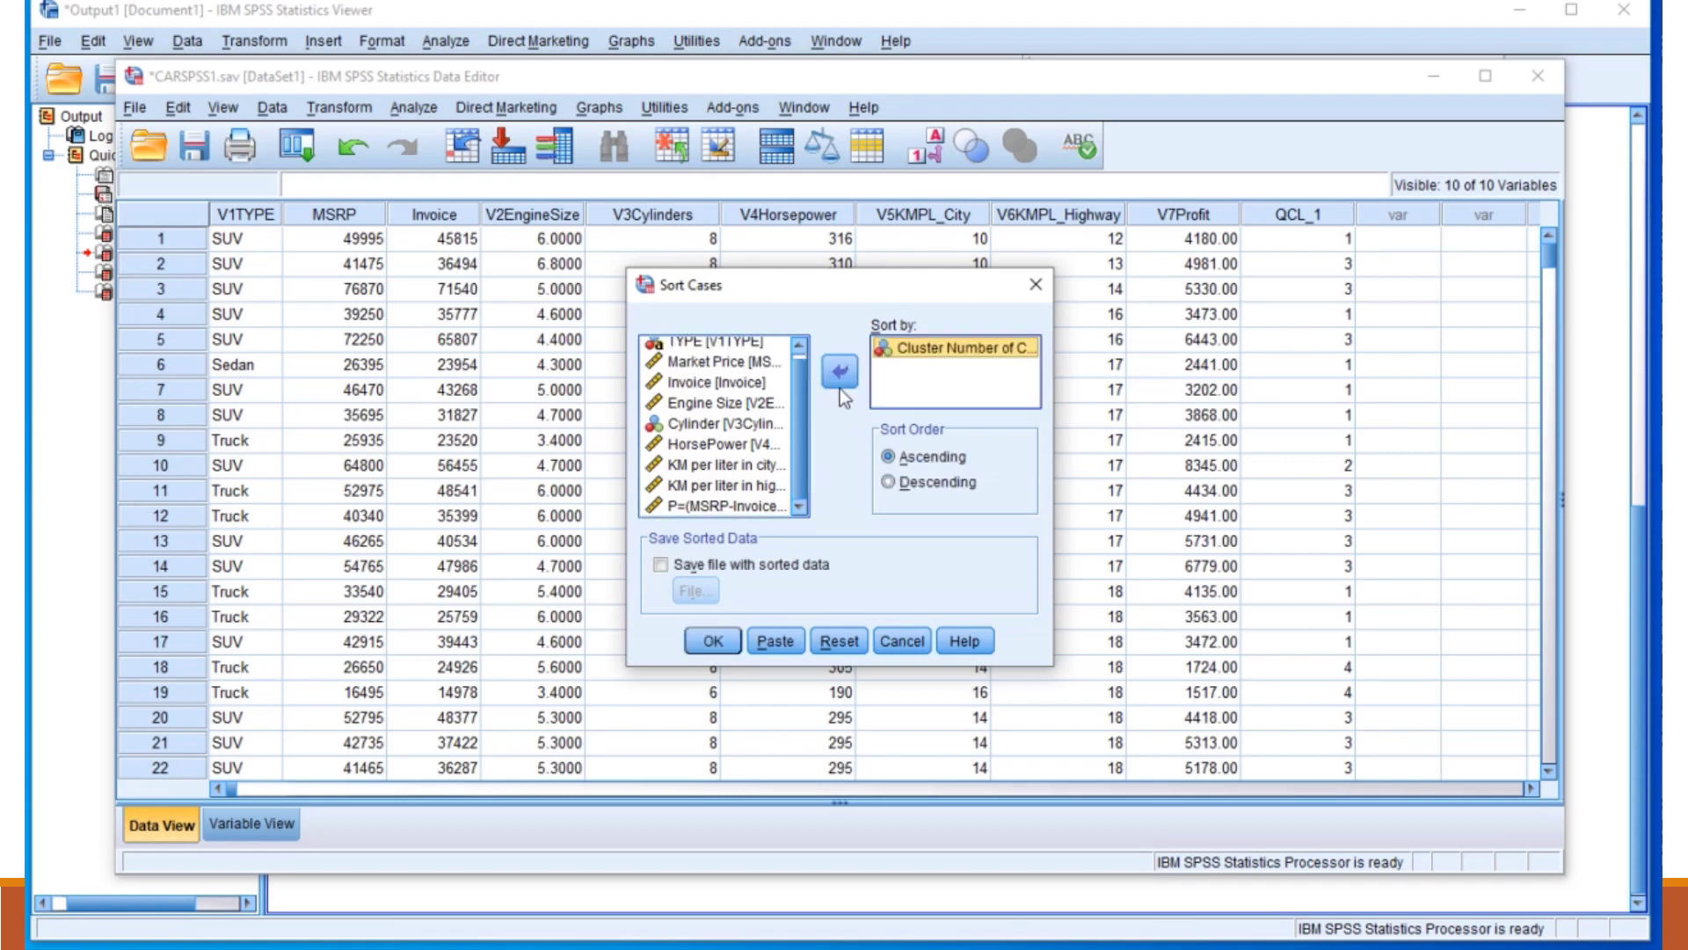
click(713, 641)
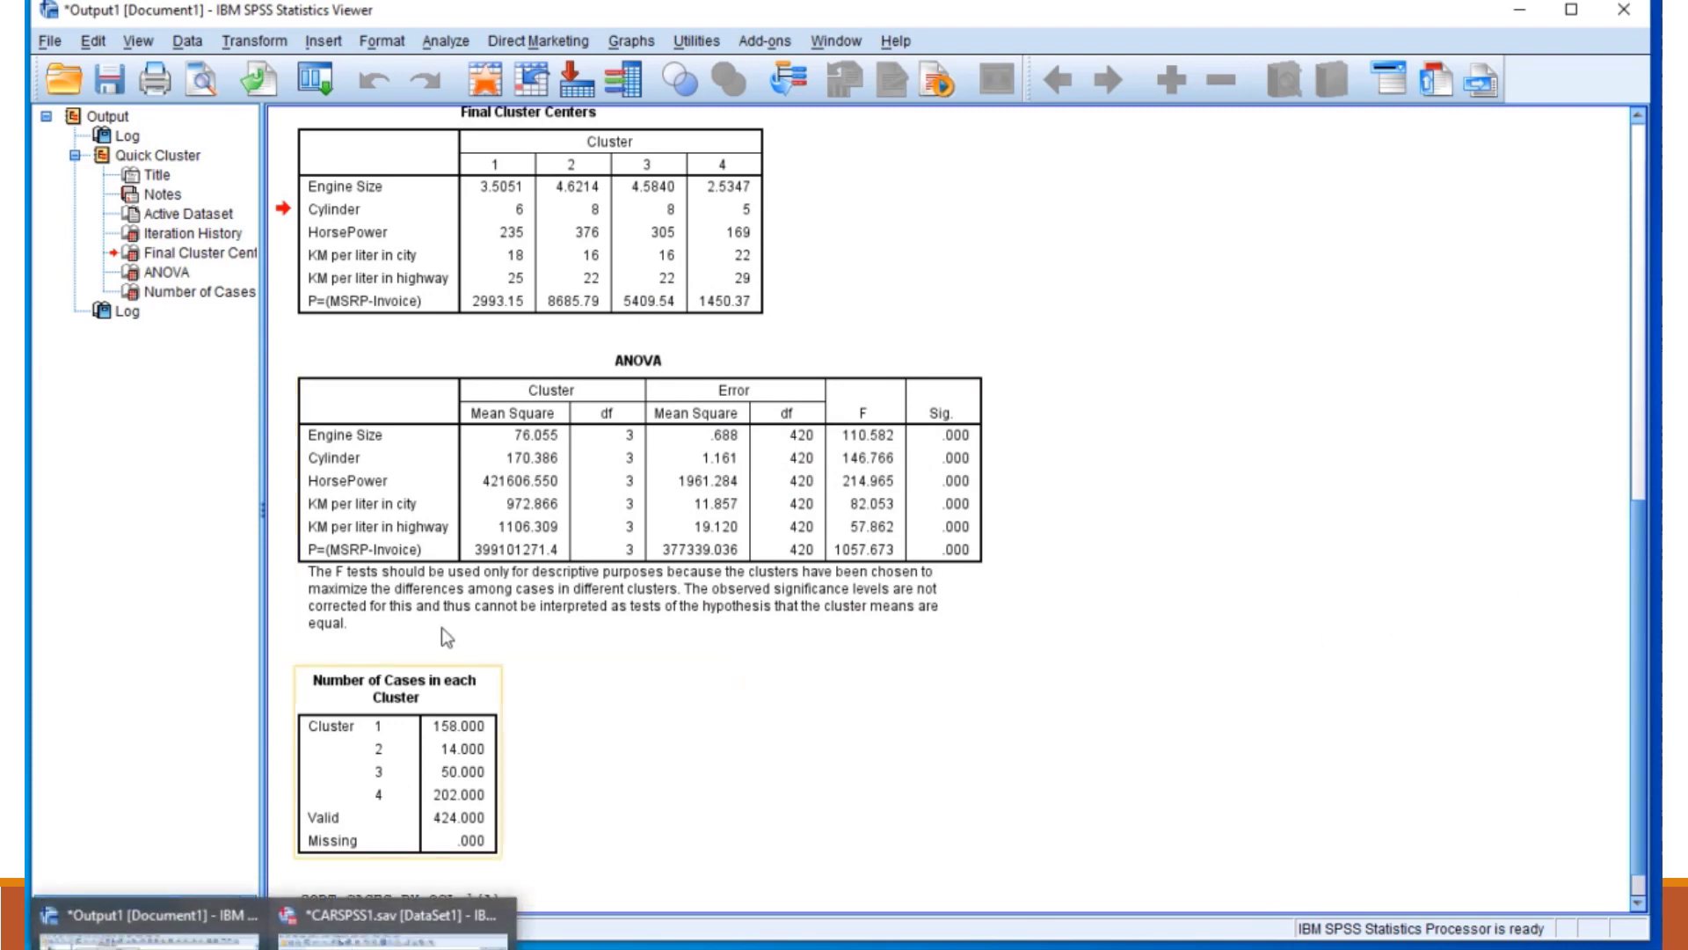
Run a Frequencies analysis on the Cluster Number of Case variable and review the resulting frequency table.
click(444, 41)
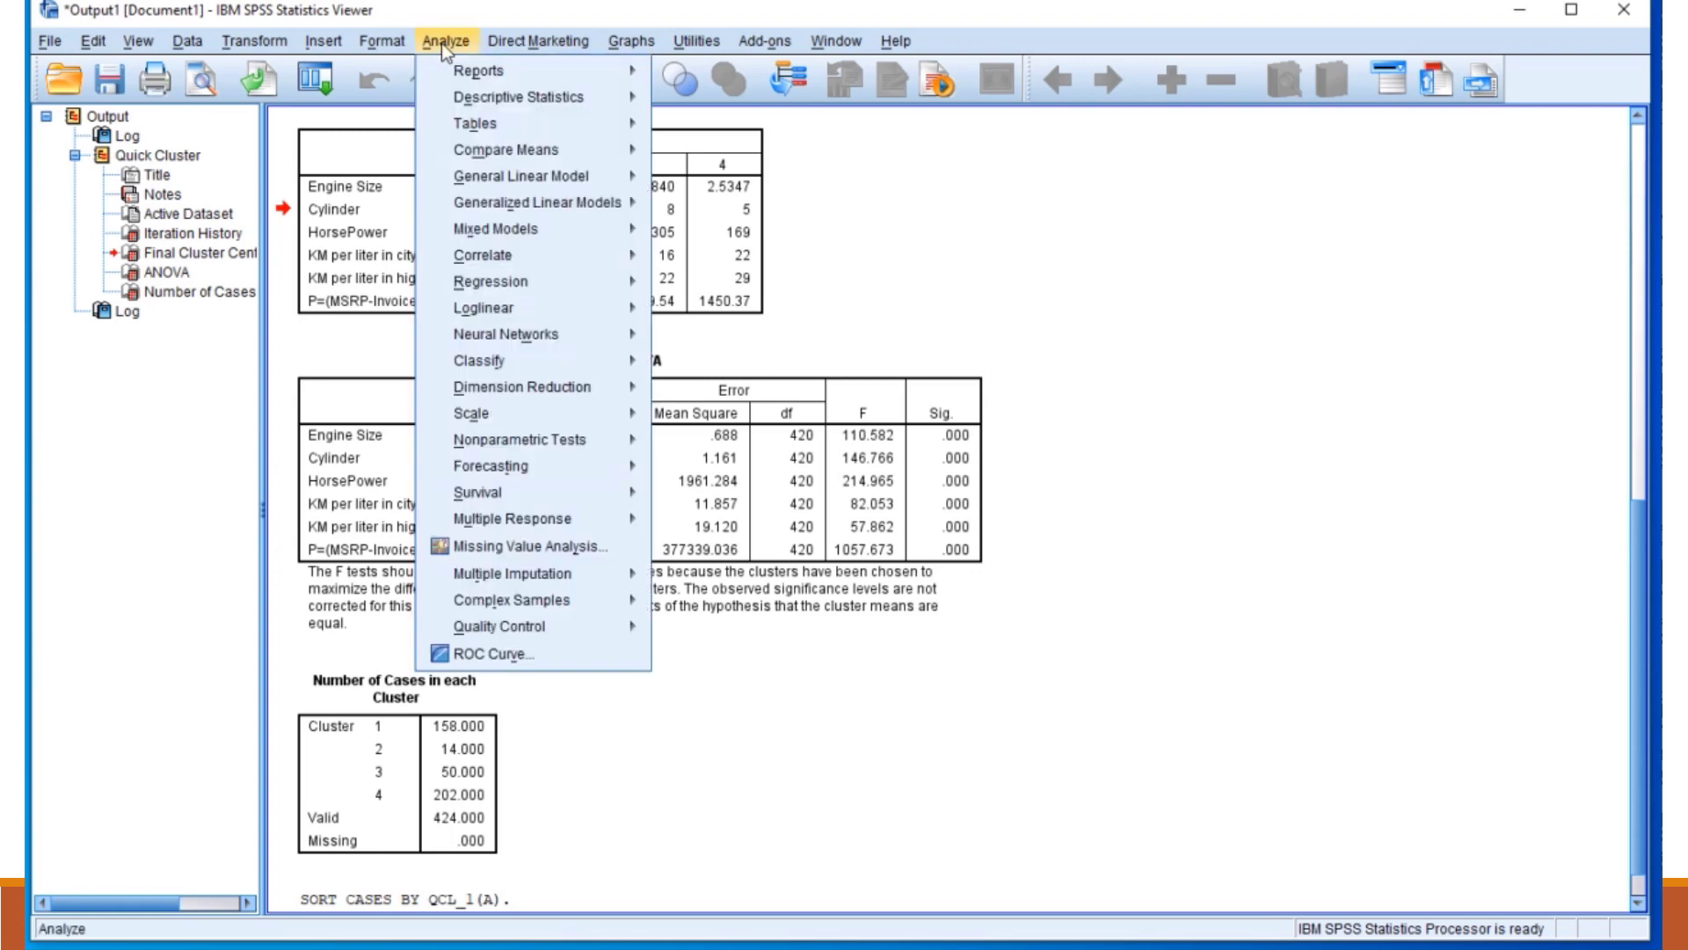
mouse_move(455, 95)
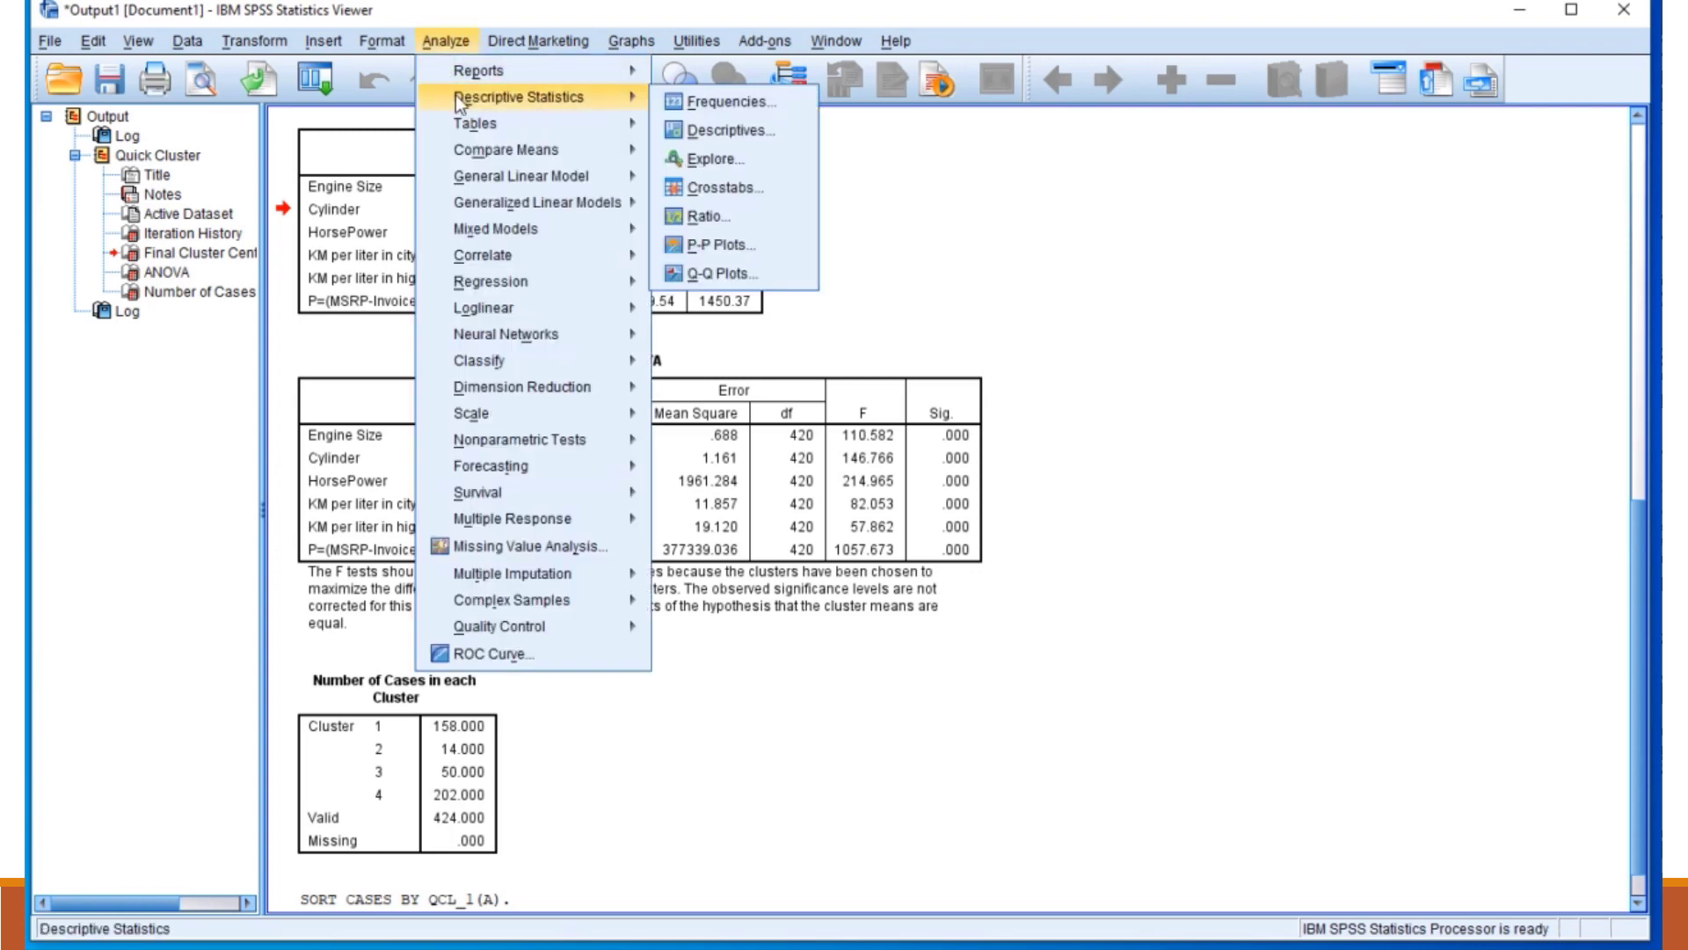
click(751, 104)
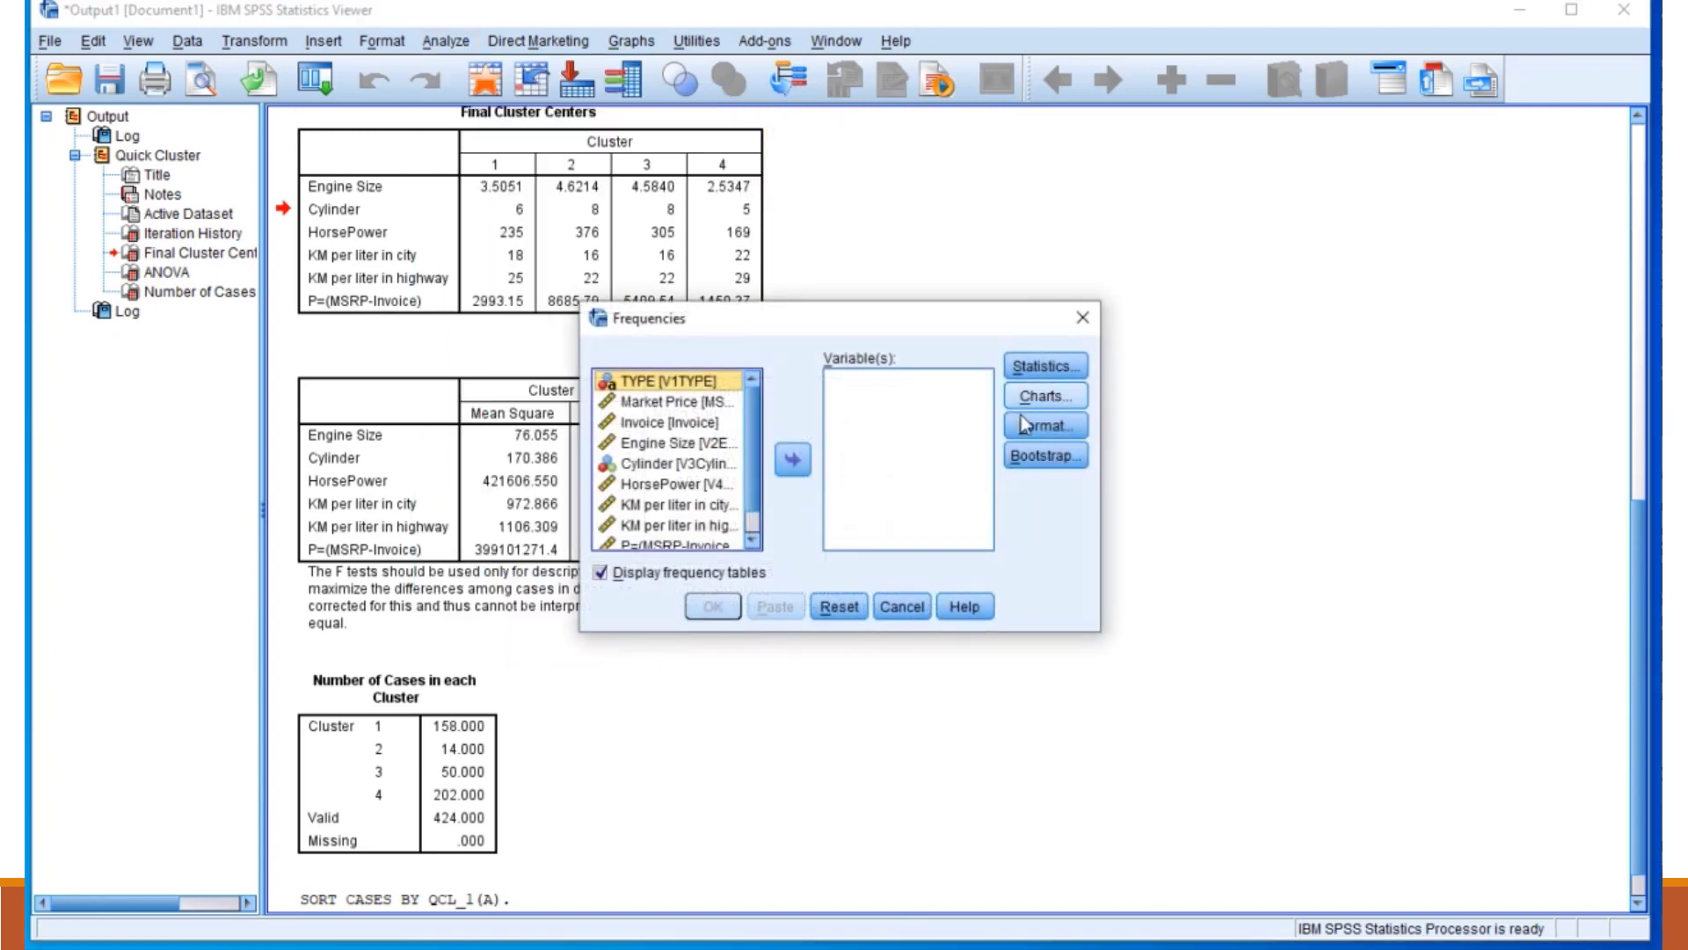
scroll(749, 480, down, 1)
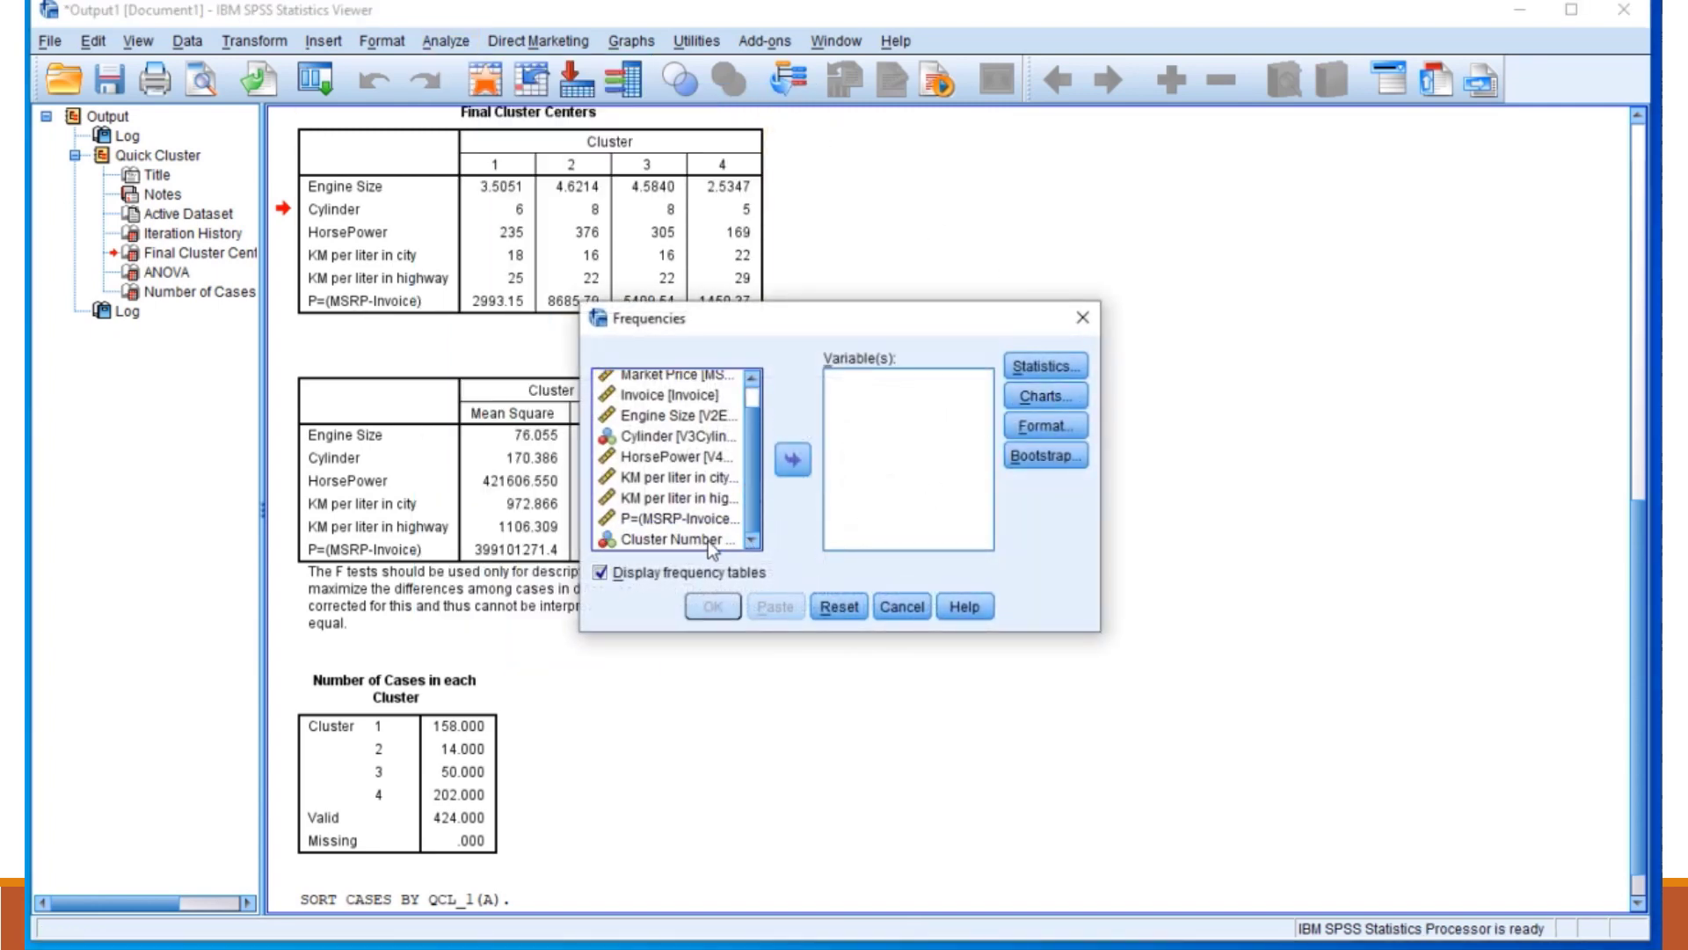
click(712, 540)
click(793, 459)
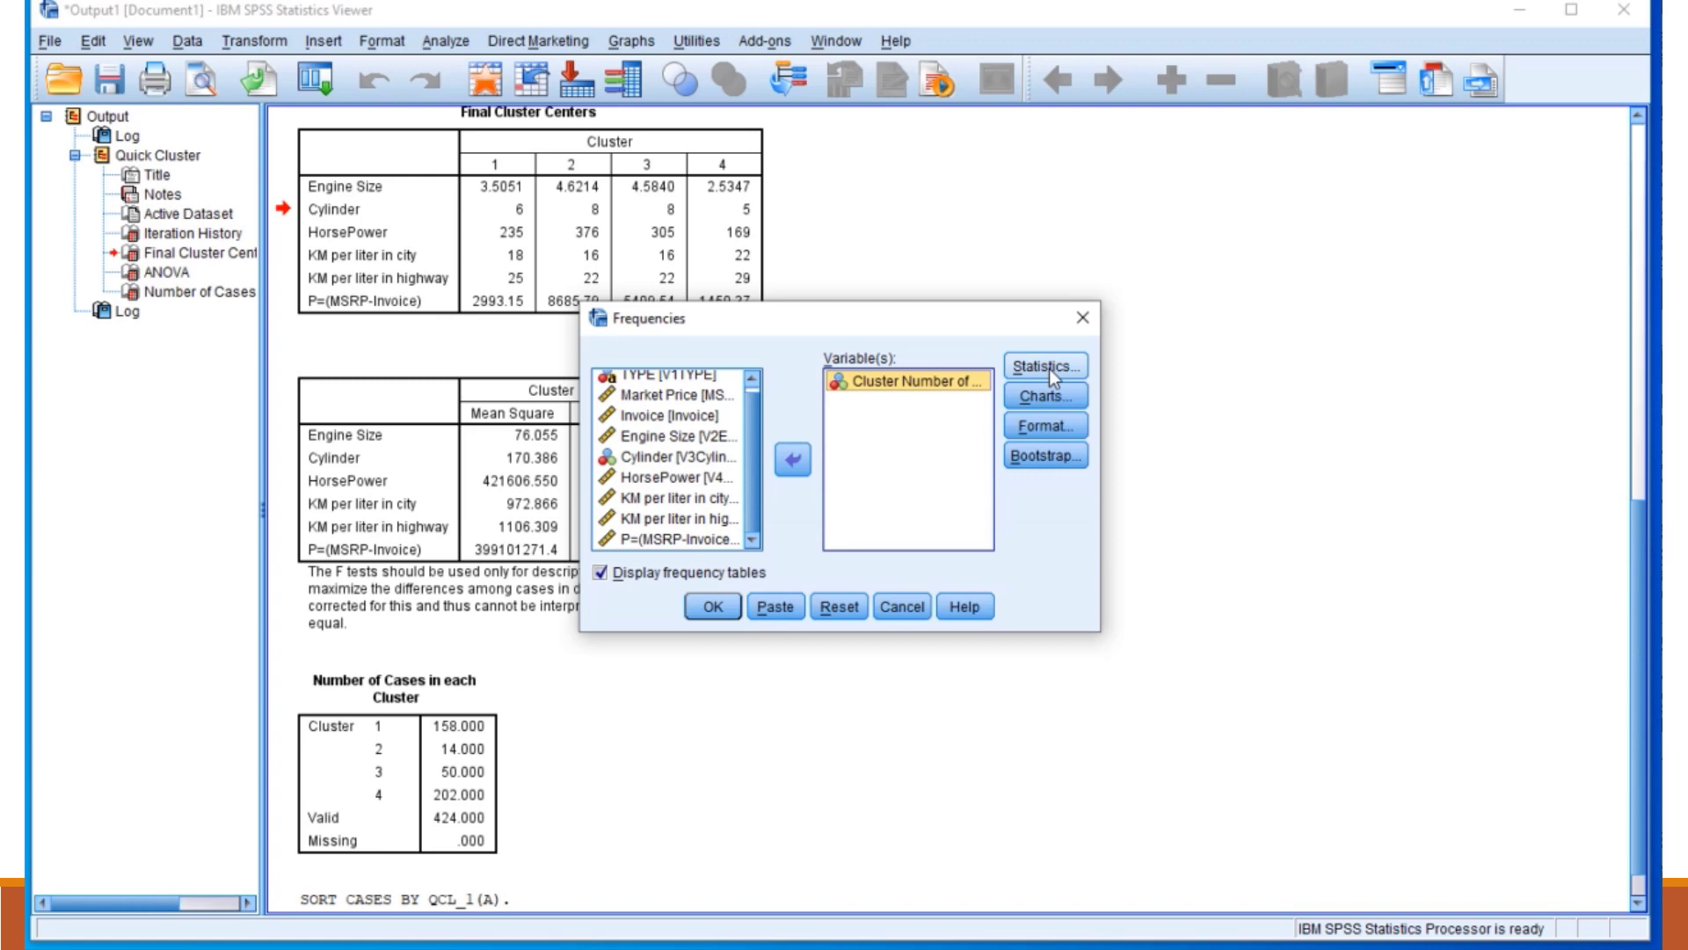
click(713, 609)
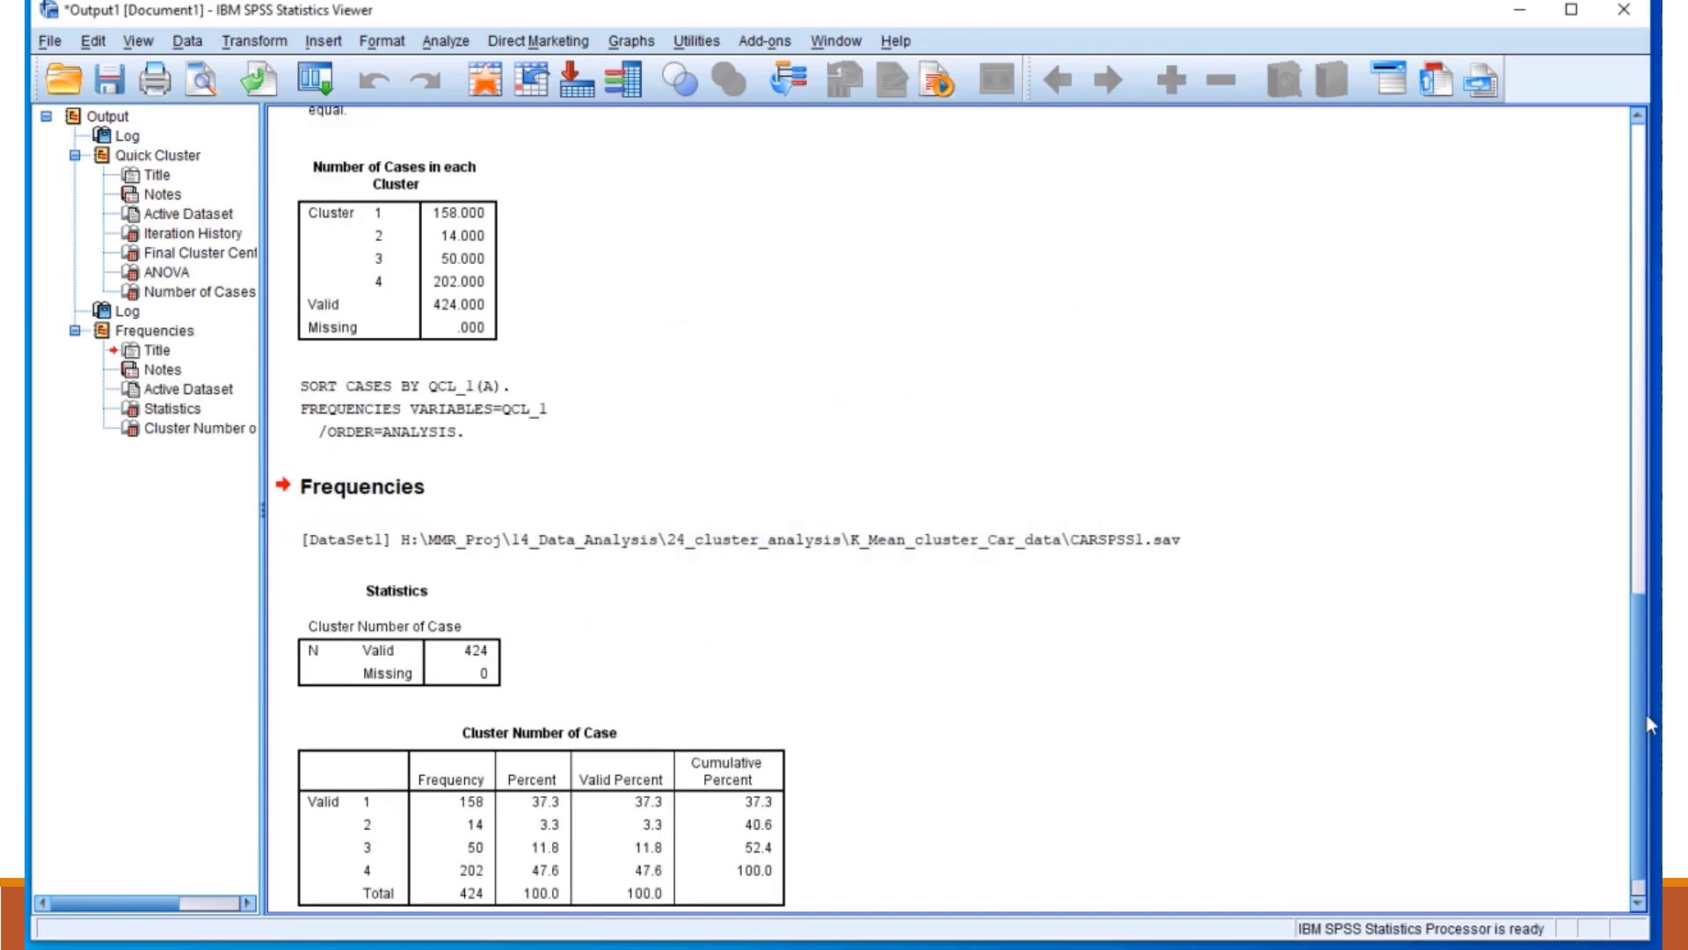
scroll(1640, 709, down, 1)
click(579, 803)
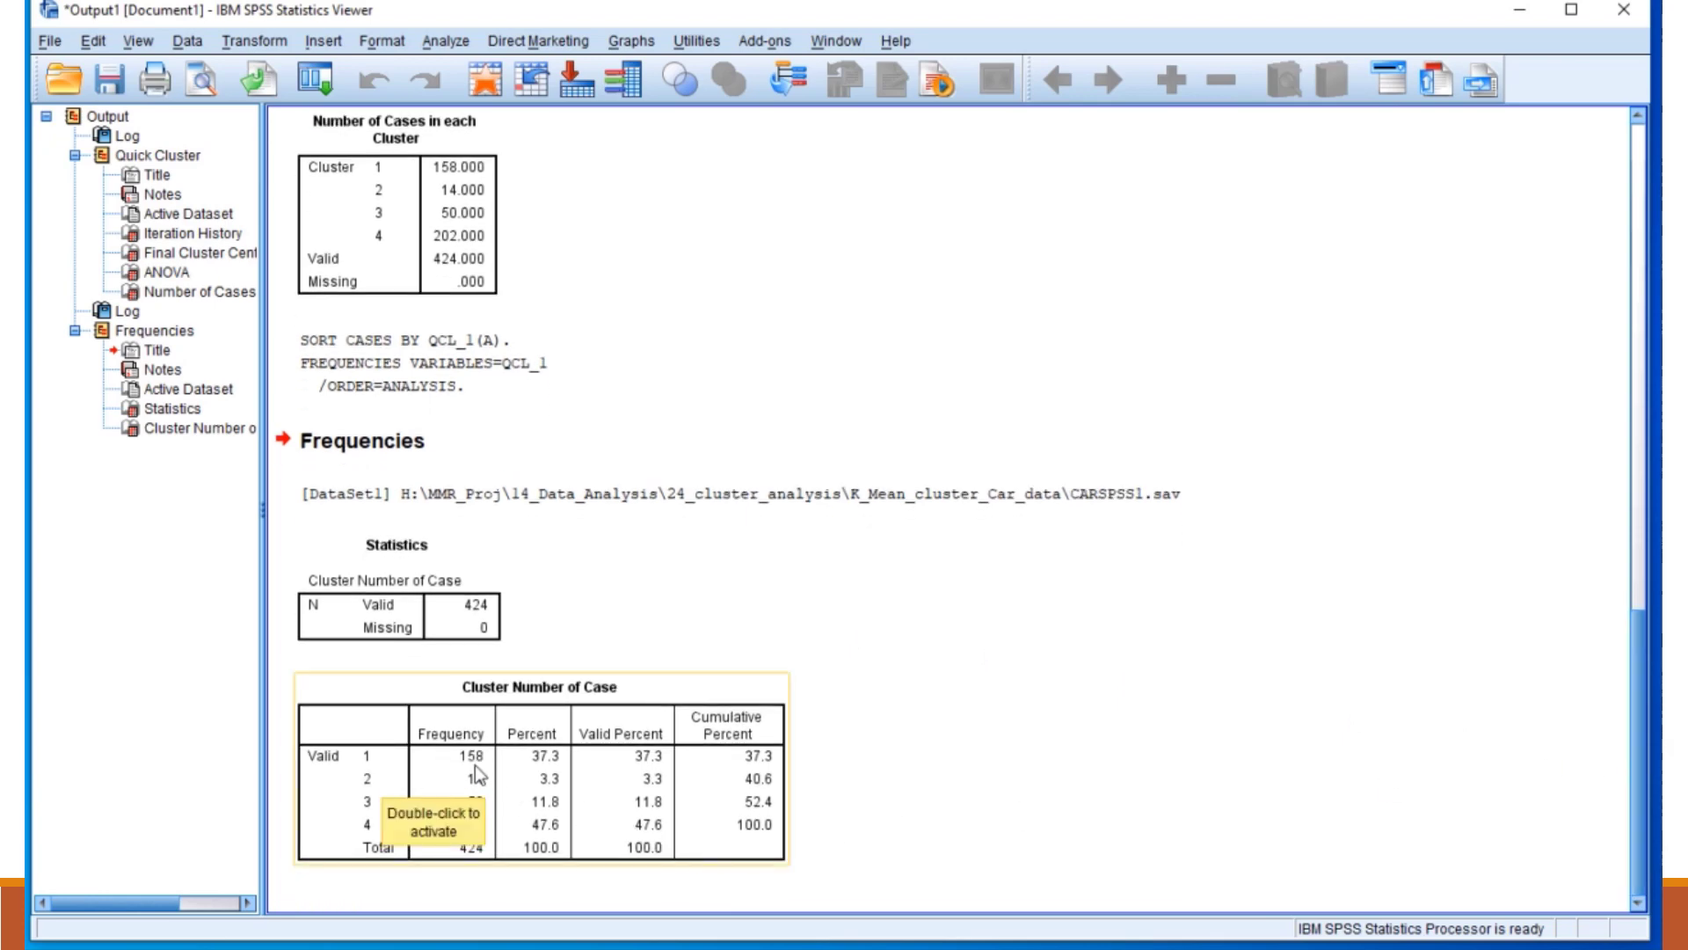
click(797, 792)
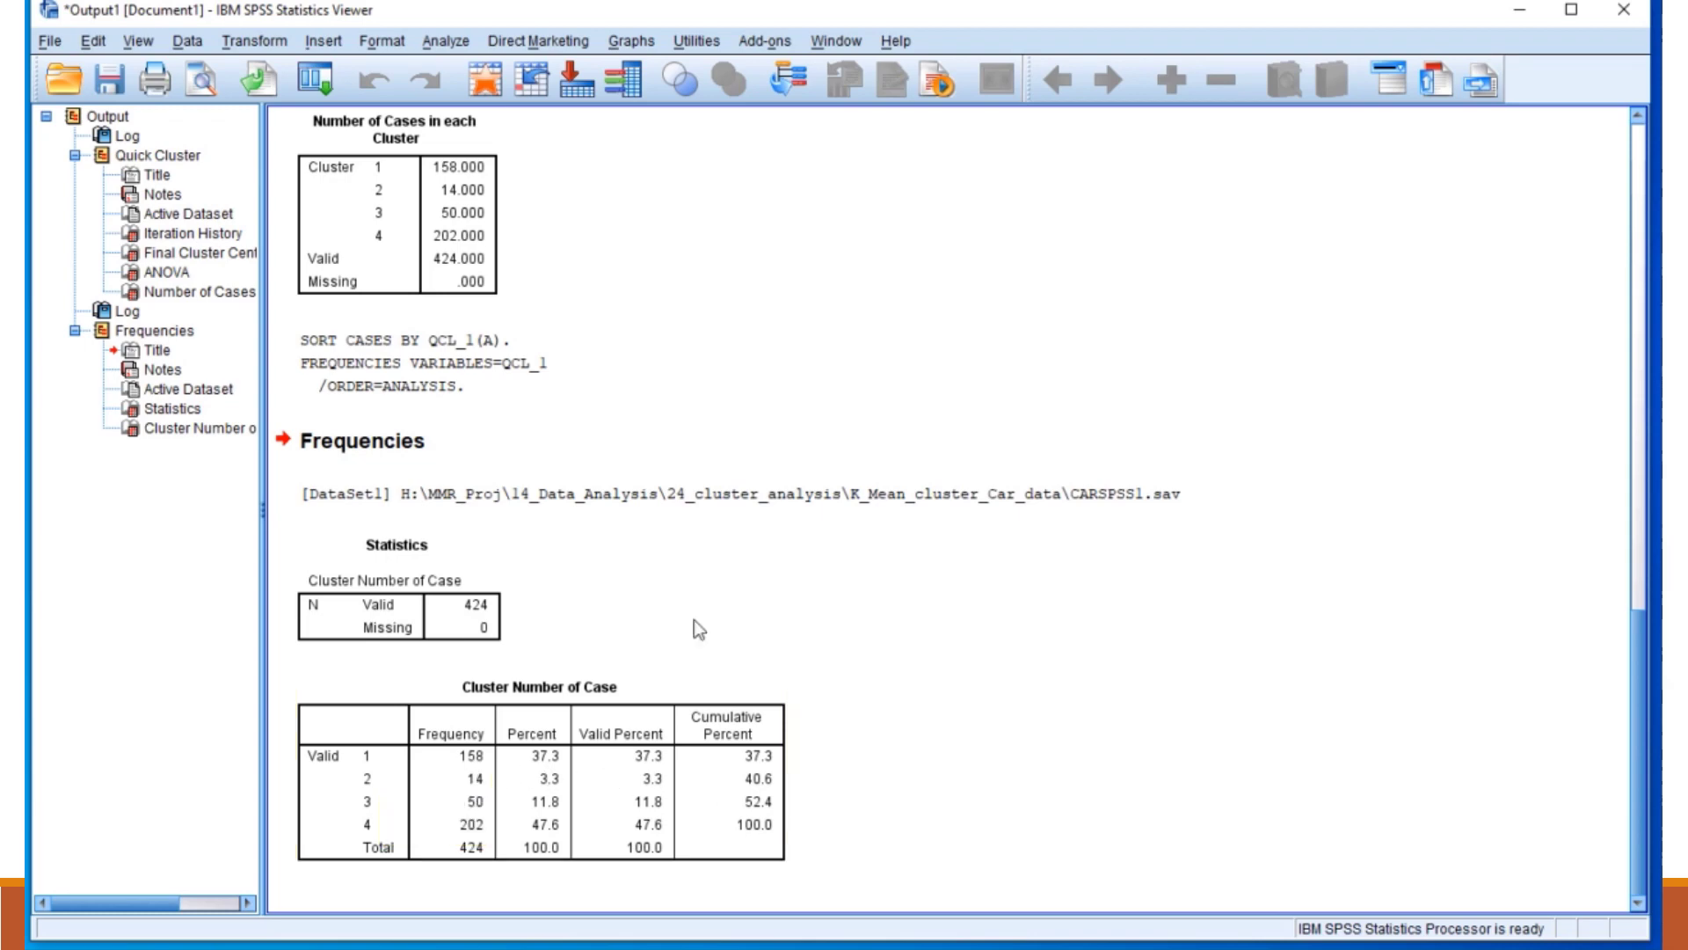
Run a crosstabulation with TYPE in the rows and Cluster Number of Case in the columns.
click(450, 43)
mouse_move(464, 99)
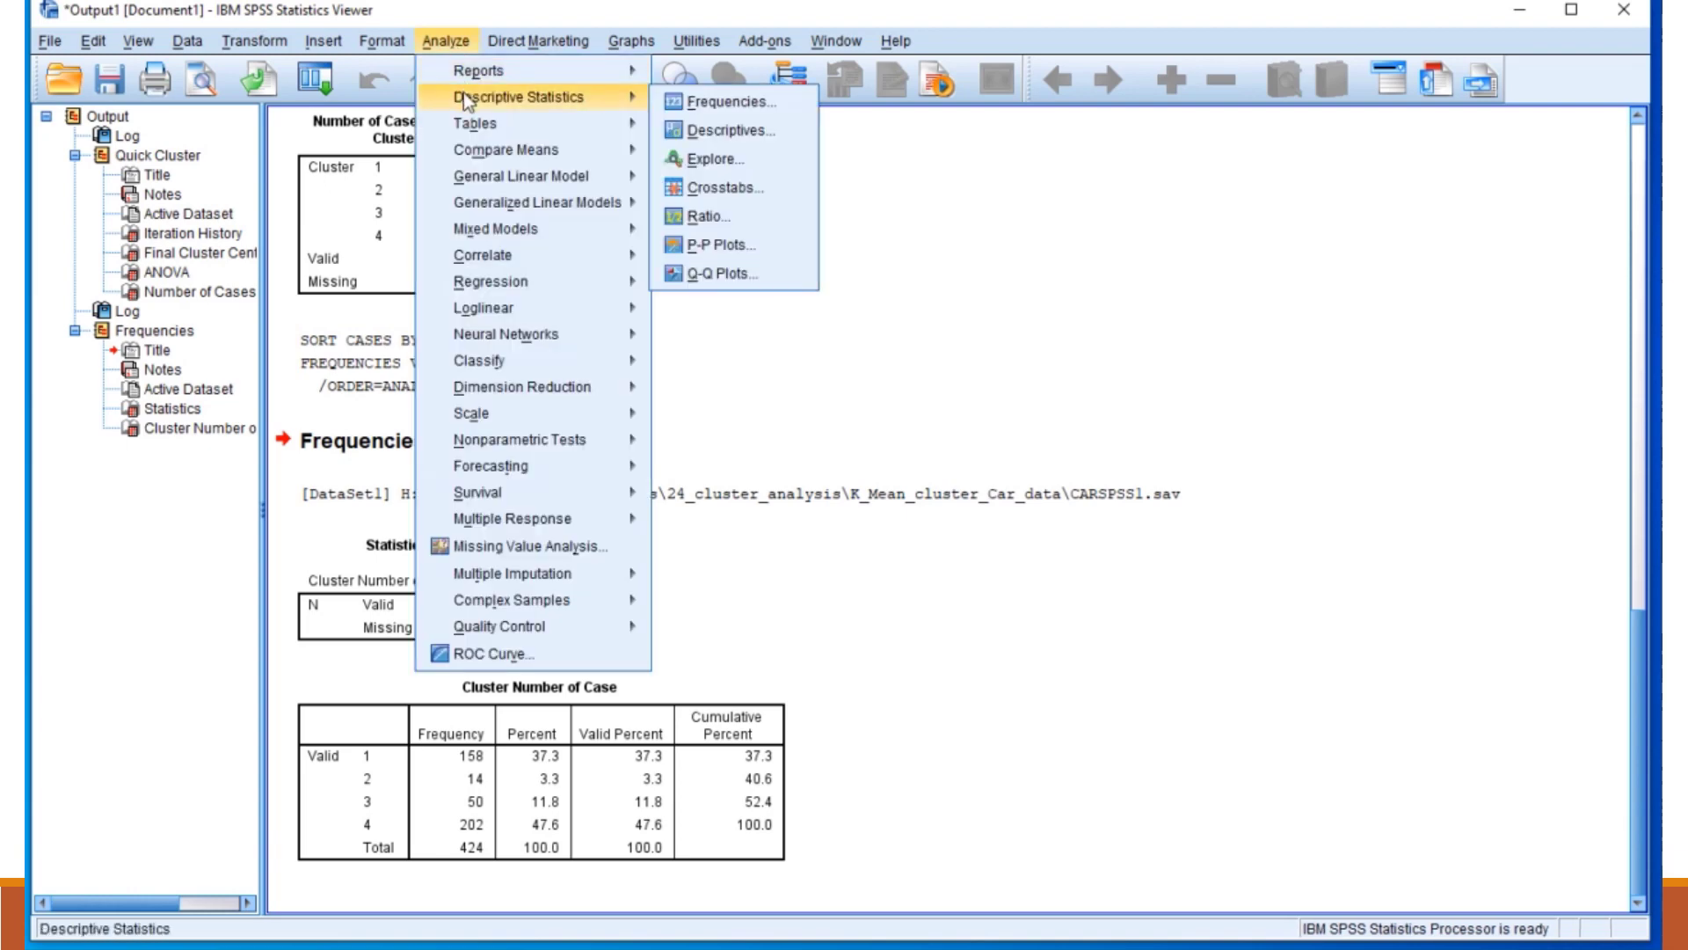
click(731, 188)
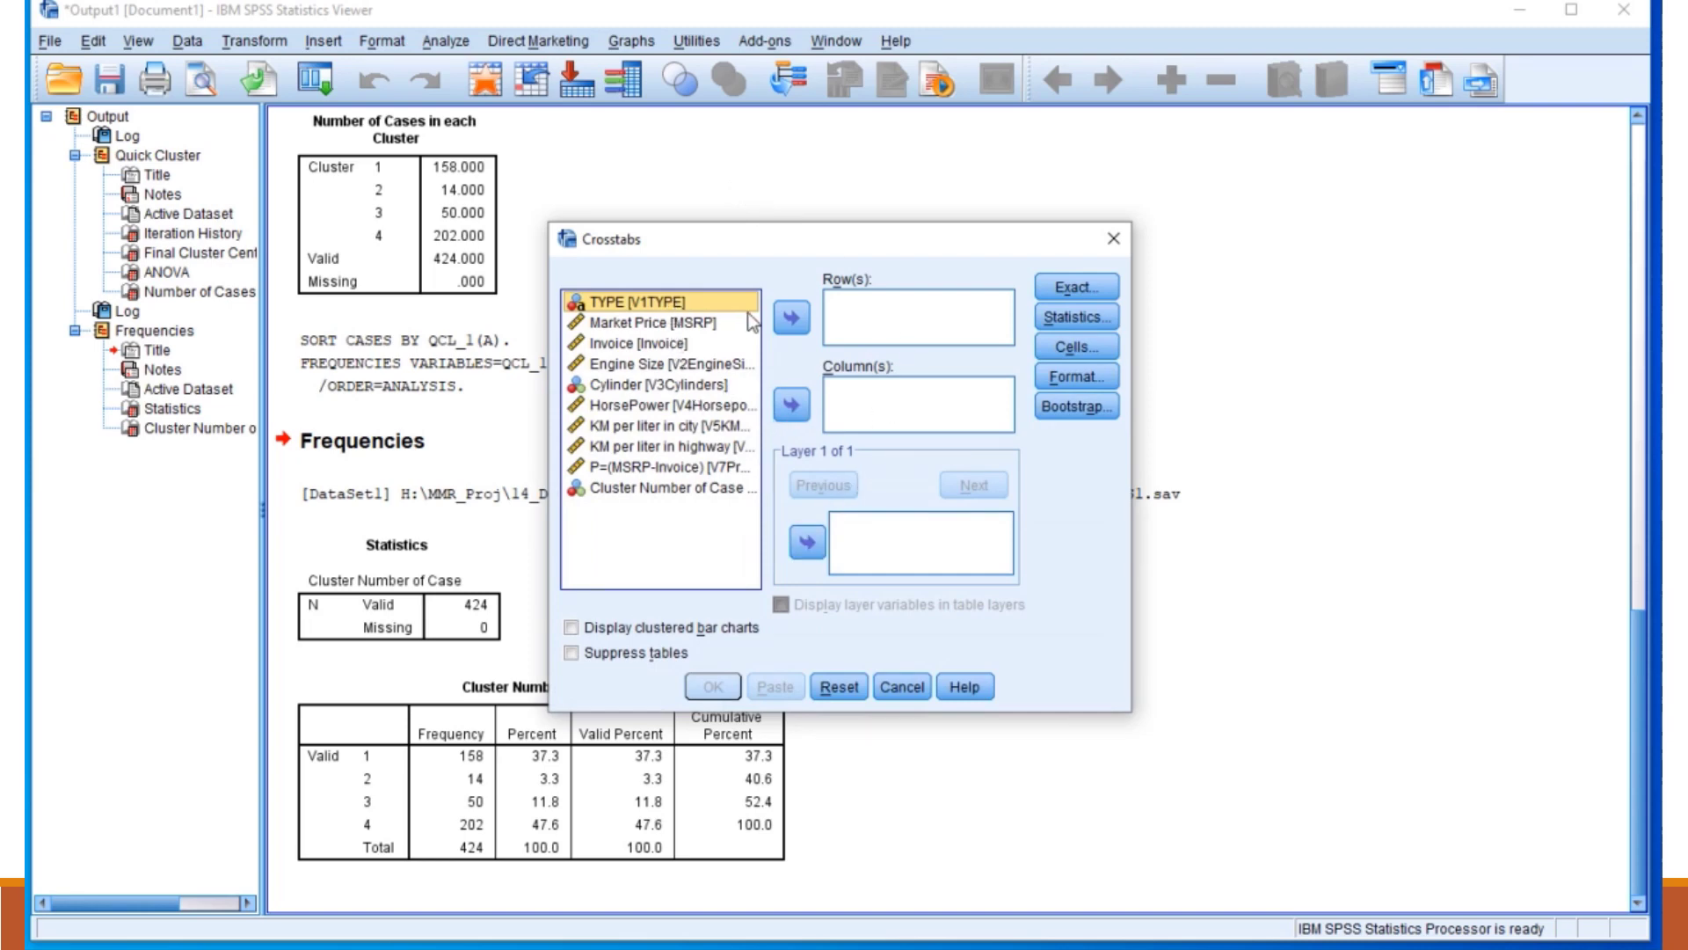
click(792, 318)
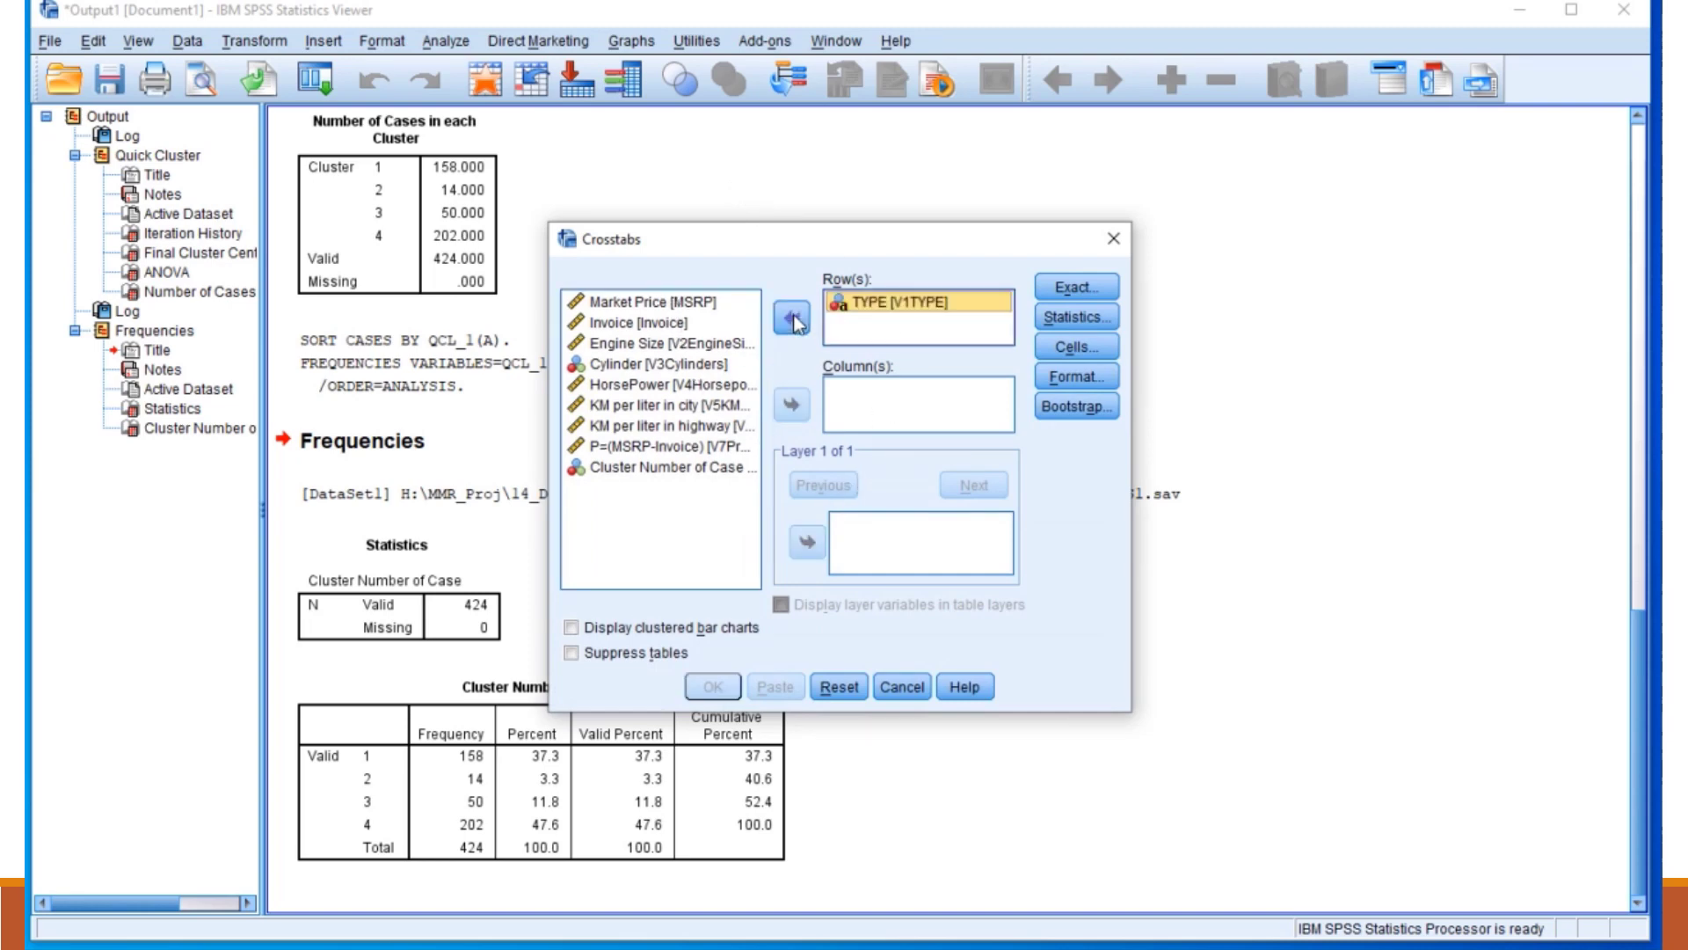
click(697, 470)
click(790, 405)
click(713, 687)
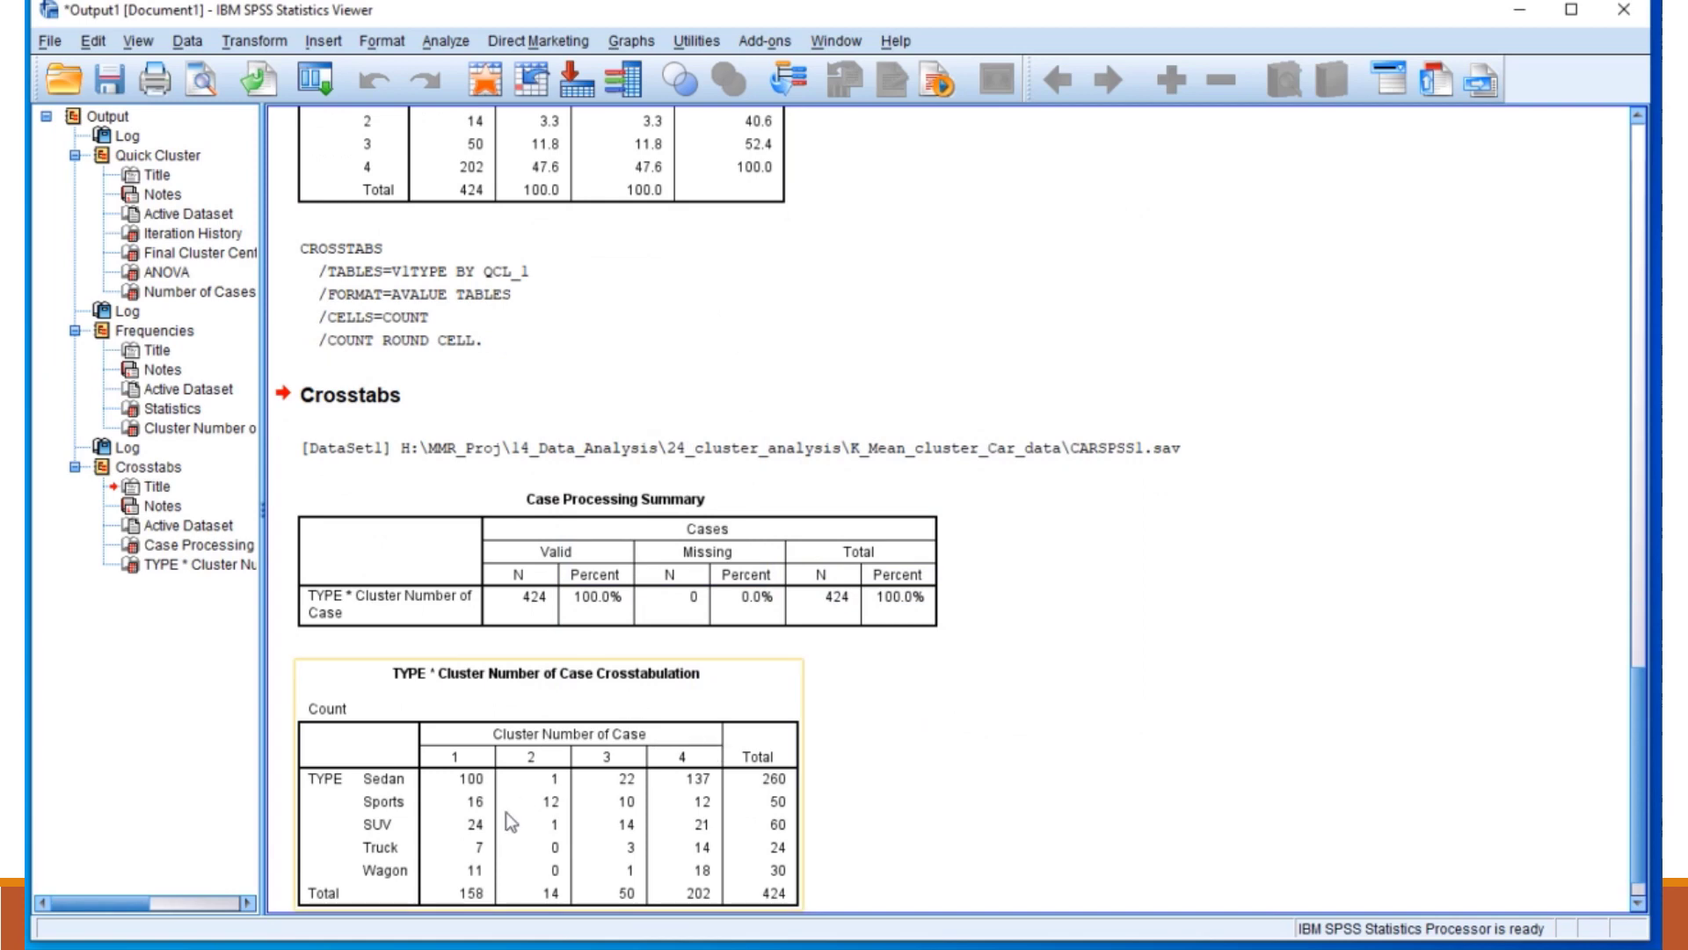